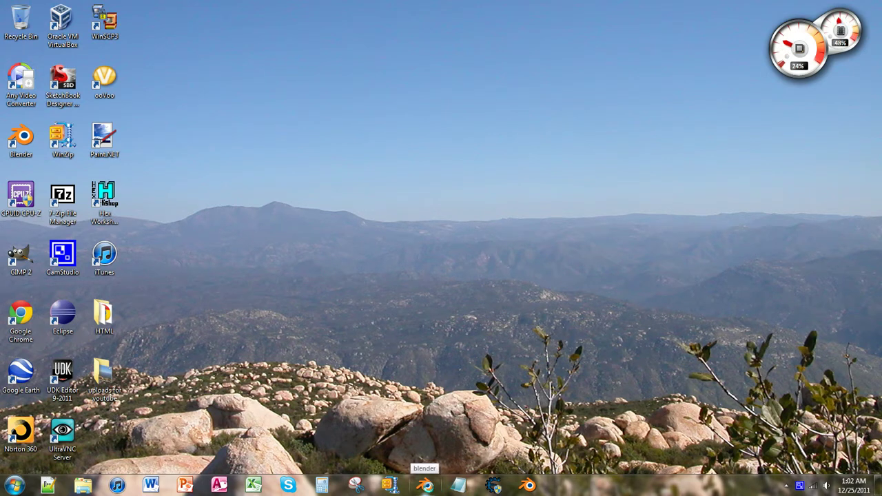
# Launch Blender from its taskbar icon
pyautogui.click(425, 484)
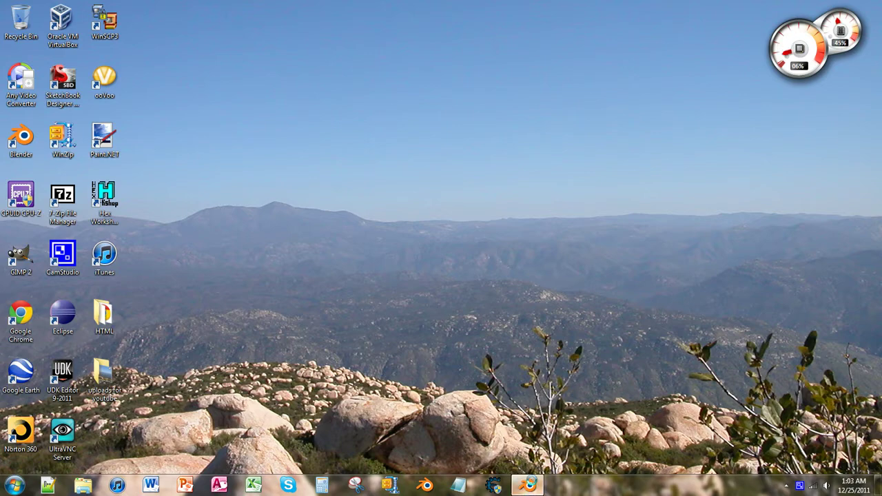
# Bring the Blender window forward, dismiss the splash screen and hide the tool shelf
pyautogui.click(528, 485)
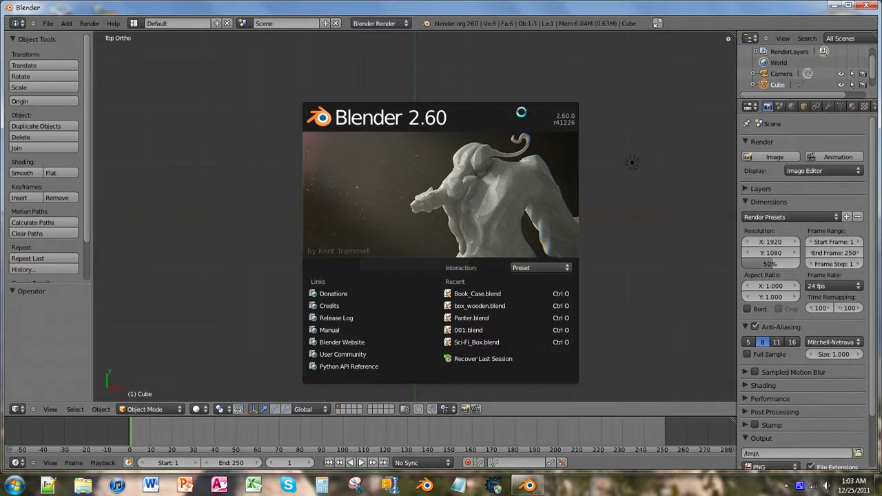
pyautogui.click(503, 213)
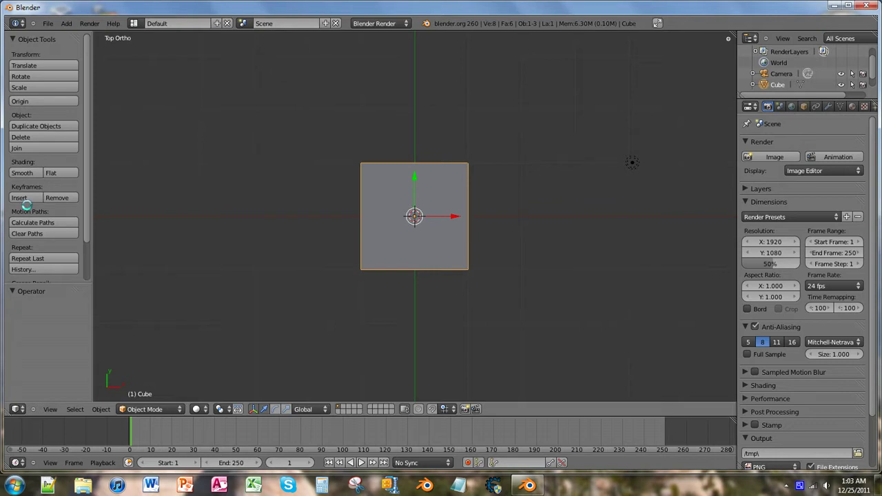
pyautogui.press('t')
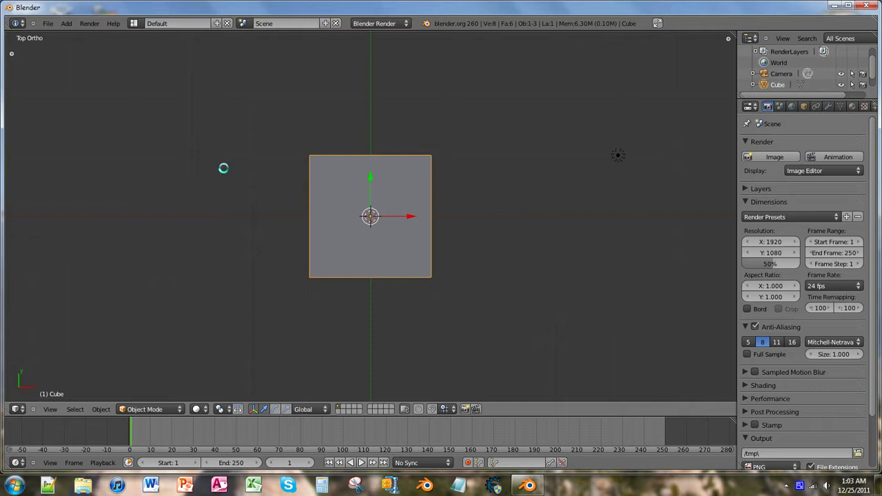
# Delete the default cube, leaving only the camera and lamp
pyautogui.moveTo(370, 323)
pyautogui.mouseDown(button='middle')
pyautogui.moveTo(409, 270)
pyautogui.moveTo(471, 268)
pyautogui.moveTo(303, 307)
pyautogui.moveTo(282, 287)
pyautogui.moveTo(392, 299)
pyautogui.moveTo(391, 308)
pyautogui.moveTo(364, 313)
pyautogui.mouseUp(button='middle')
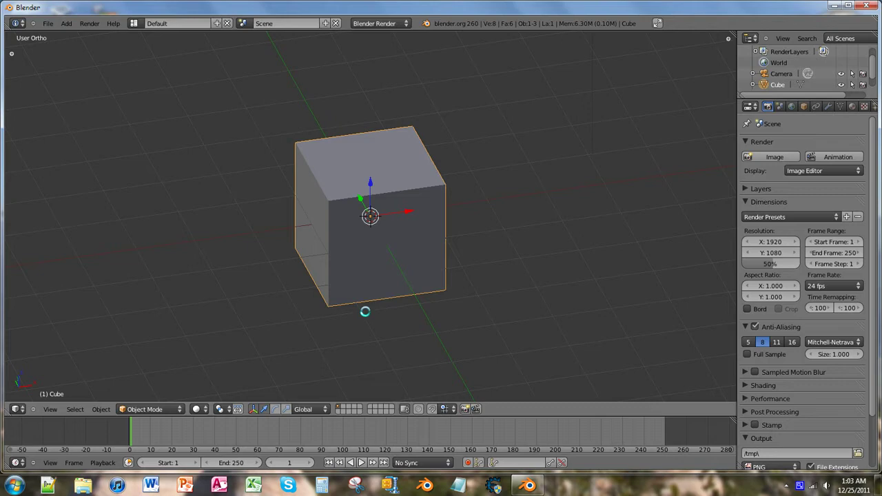
pyautogui.press('x')
pyautogui.click(365, 312)
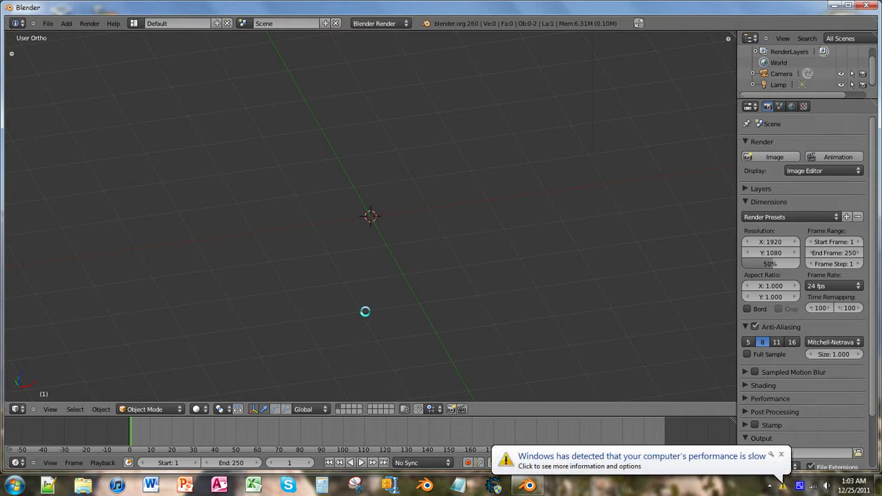
# Add a Mesh > Cylinder object at the scene centre
pyautogui.hotkey('shift', 'a')
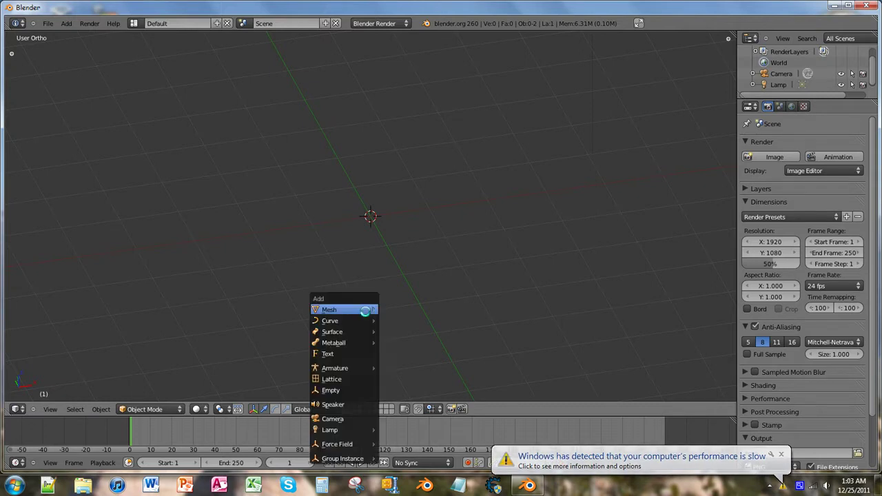
pyautogui.moveTo(365, 310)
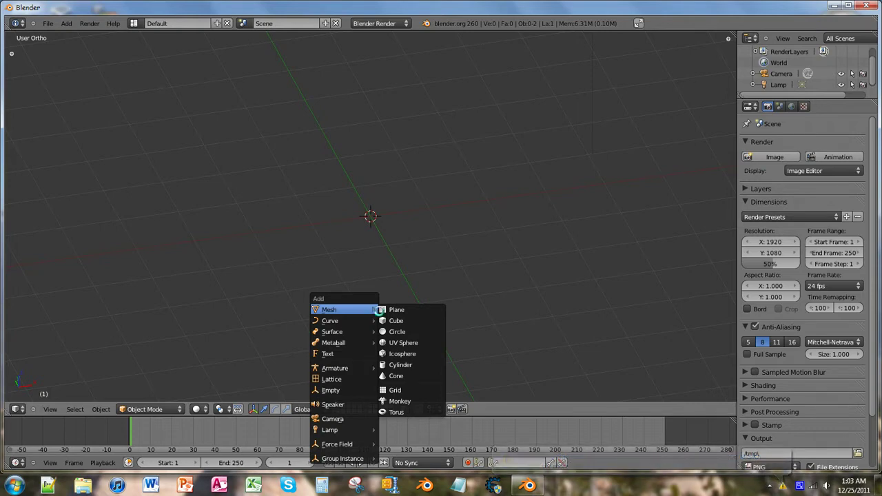
pyautogui.click(403, 363)
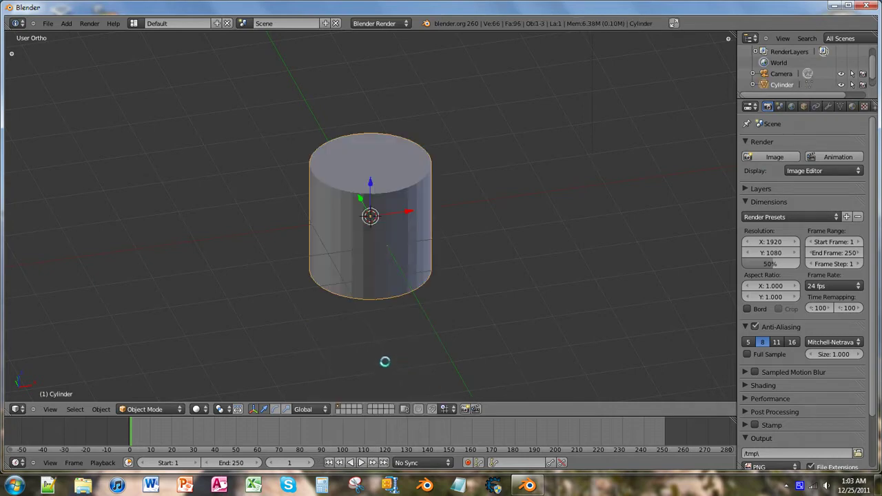
# In Edit Mode, raise the cylinder's mesh 1 unit along Z so its base sits on the grid
pyautogui.press('KP_3')
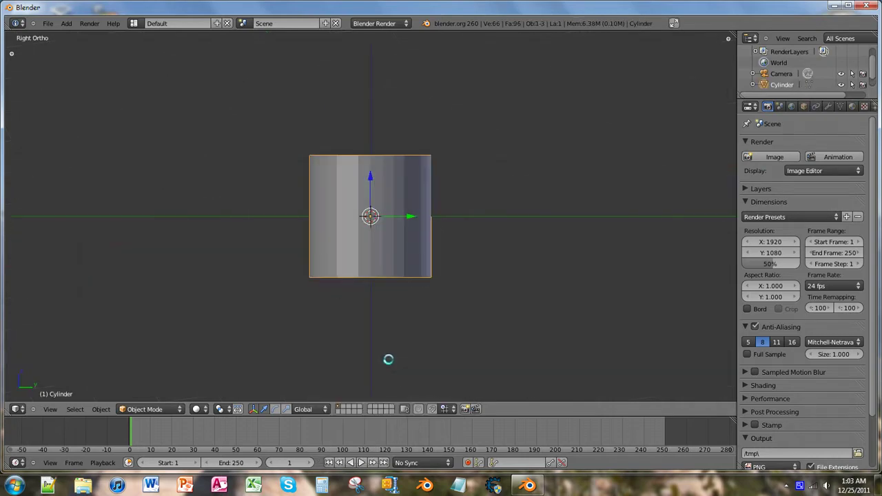
pyautogui.scroll(4, 379, 253)
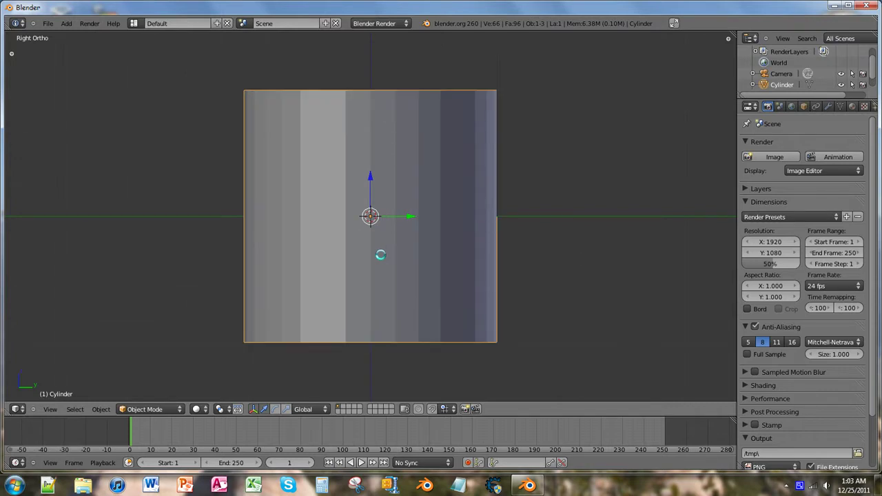
pyautogui.press('Tab')
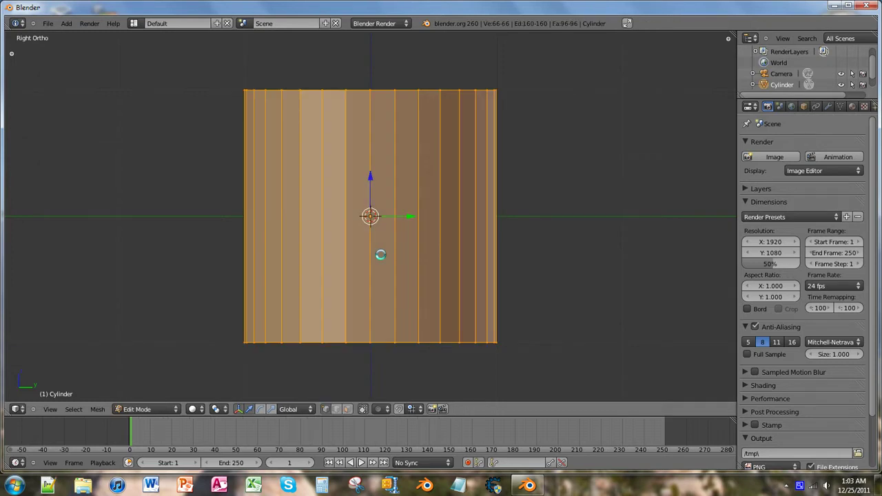
pyautogui.press('g')
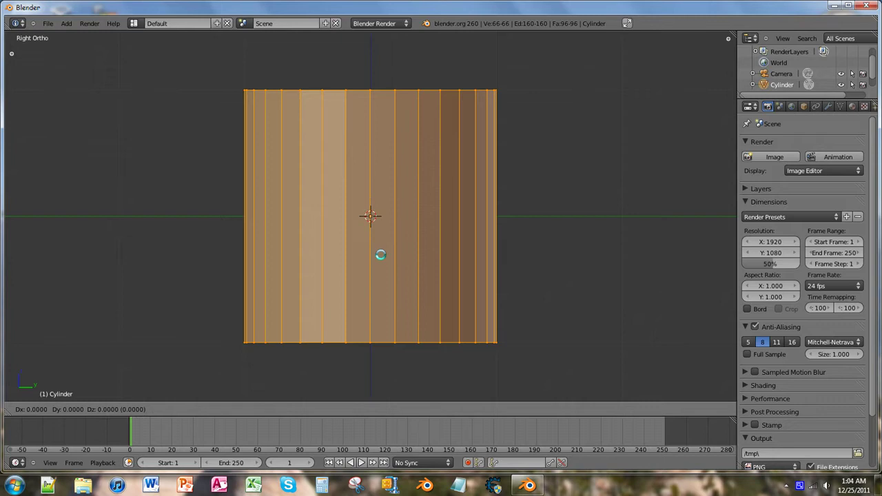
pyautogui.press('z')
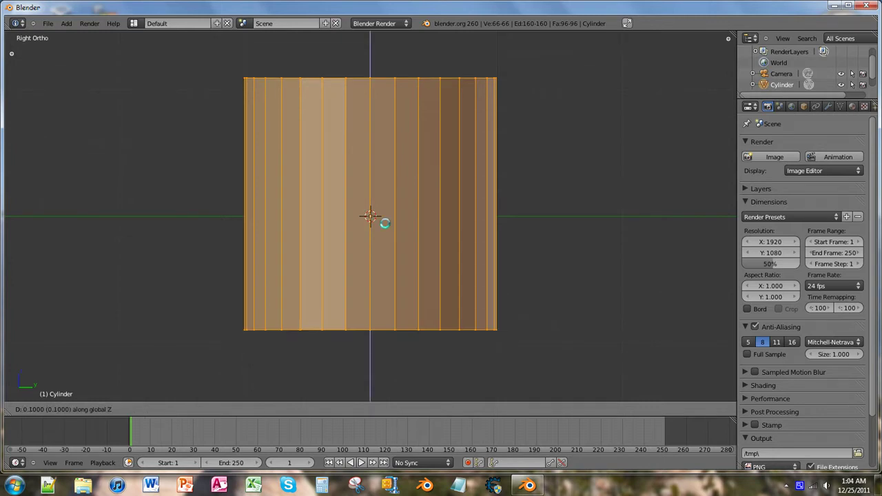
pyautogui.click(368, 129)
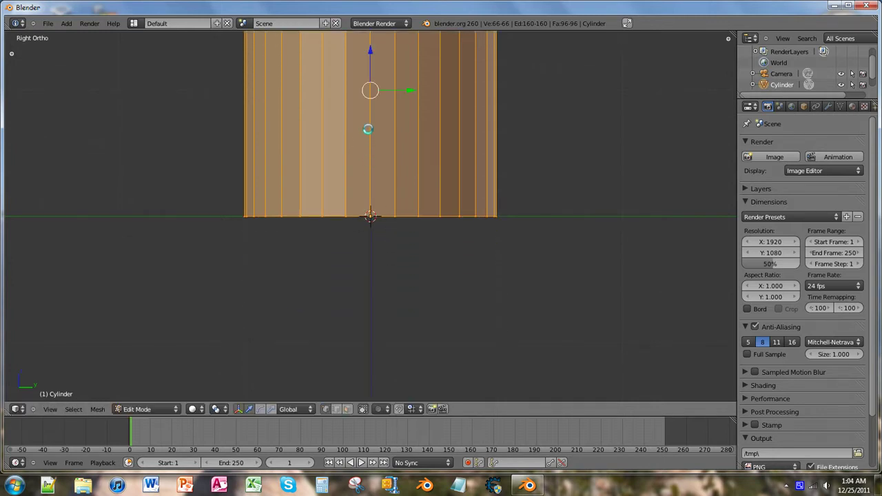
pyautogui.press('s')
pyautogui.click(441, 272)
pyautogui.scroll(-1, 368, 250)
pyautogui.moveTo(368, 250); pyautogui.dragTo(427, 332, button='middle')
# Scale the cylinder mesh by 0.75 along X, then by 0.75 along Y
pyautogui.scroll(-4, 385, 238)
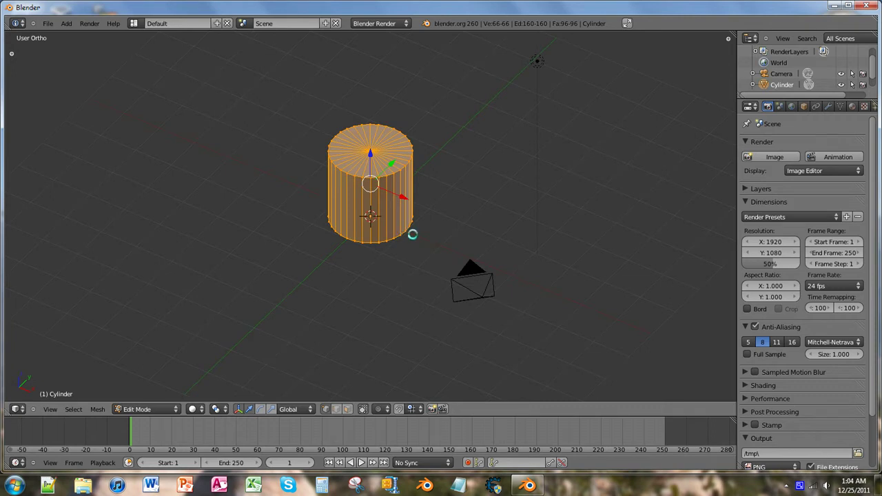
pyautogui.press('s')
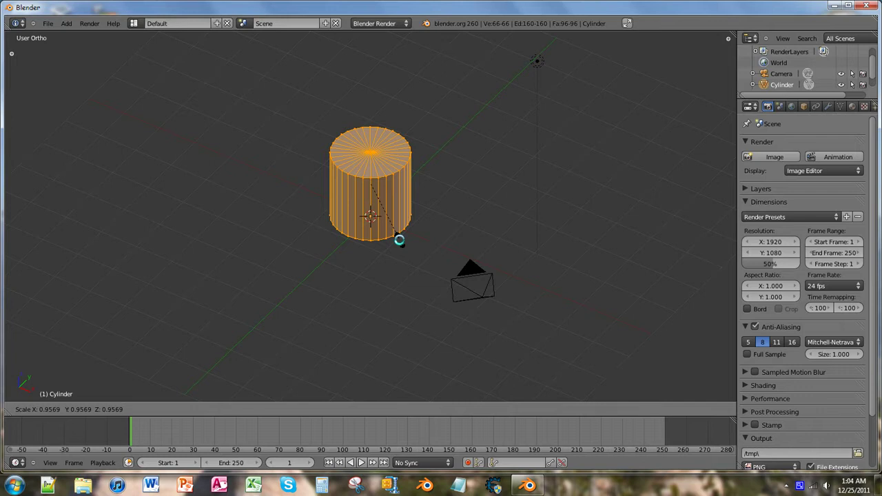
pyautogui.write('x')
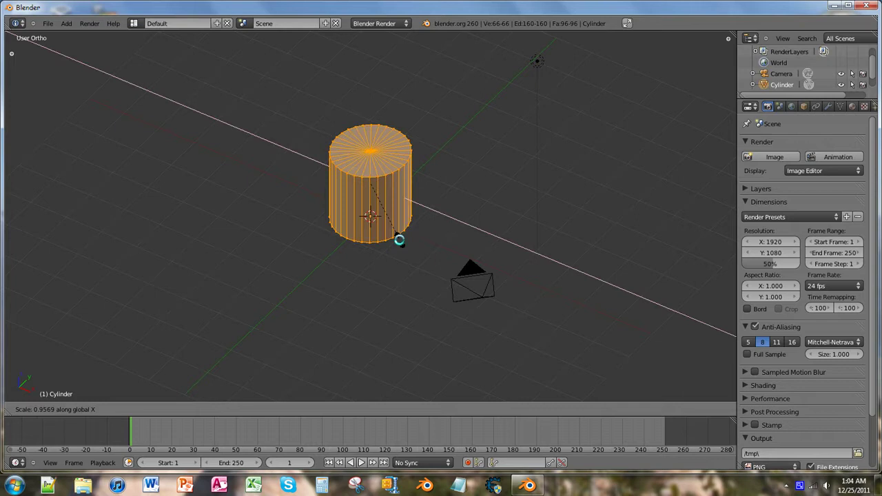
pyautogui.write('0.5')
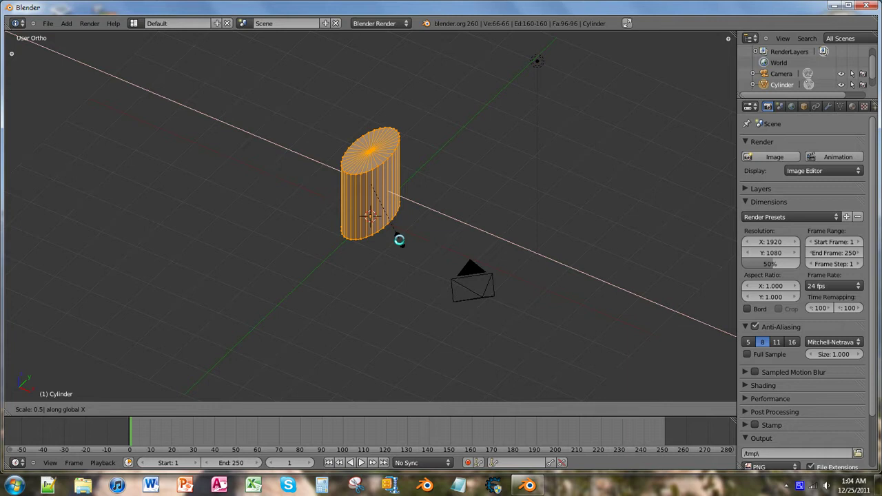
pyautogui.press('x')
pyautogui.write('75')
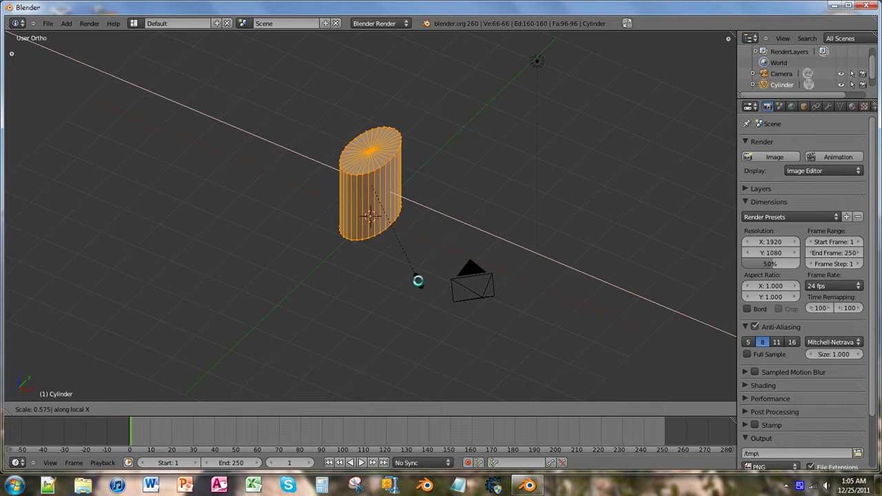
pyautogui.write('0')
pyautogui.press('BackSpace')
pyautogui.press('BackSpace')
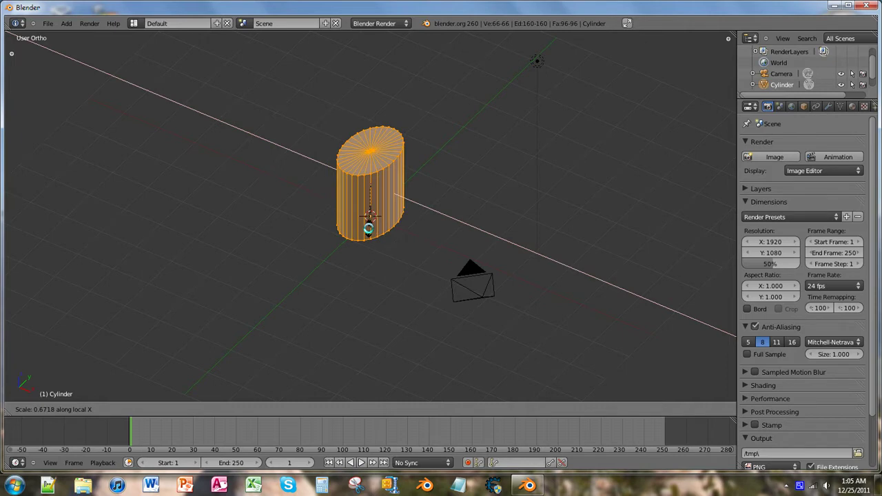
pyautogui.write('0.')
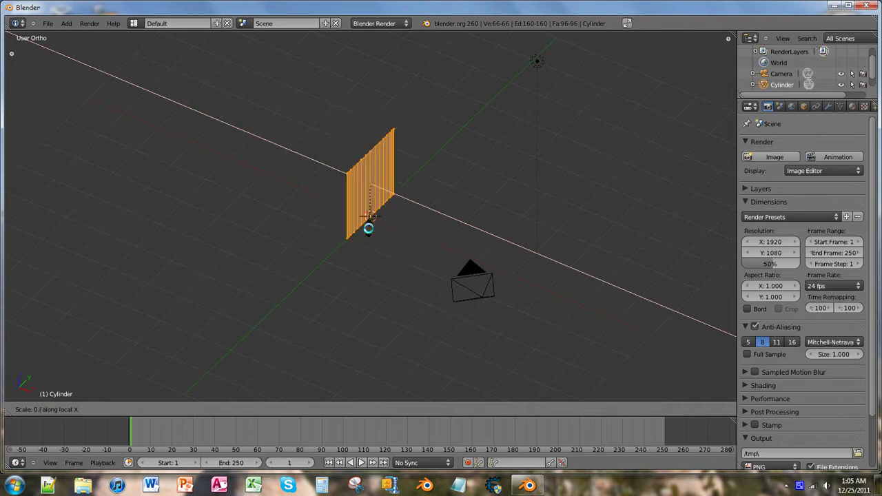
pyautogui.write('75')
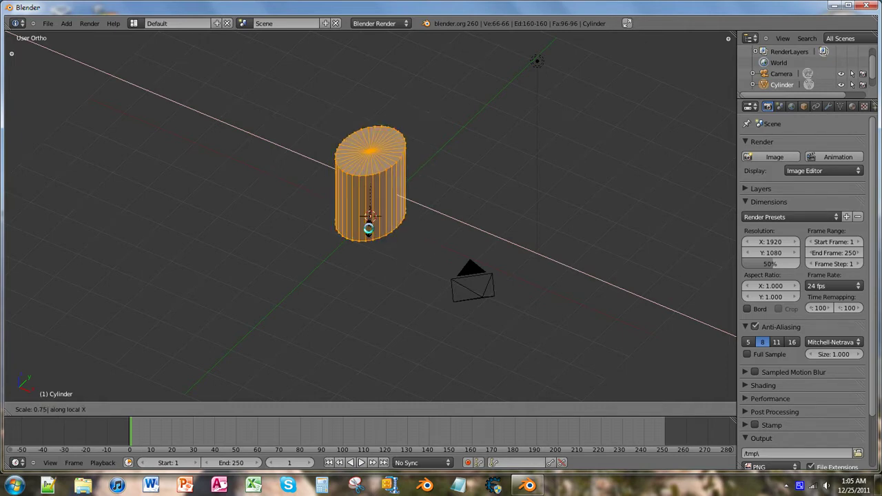
pyautogui.press('Return')
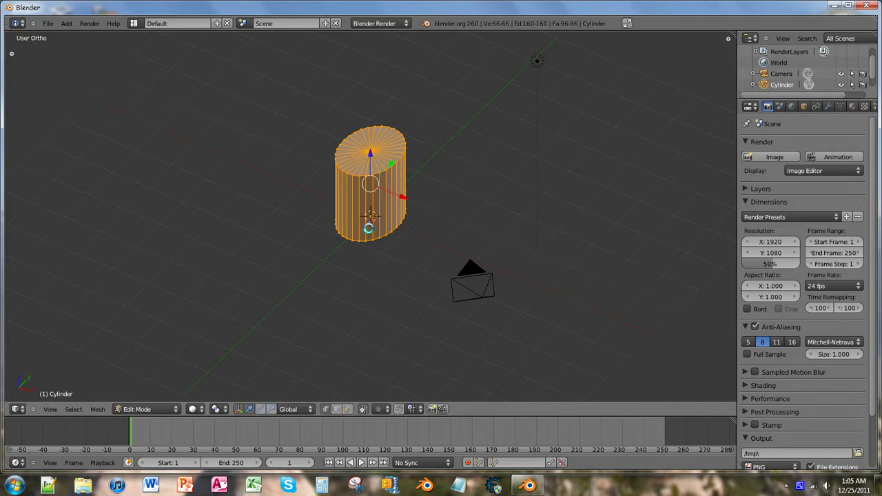
pyautogui.press('s')
pyautogui.write('y')
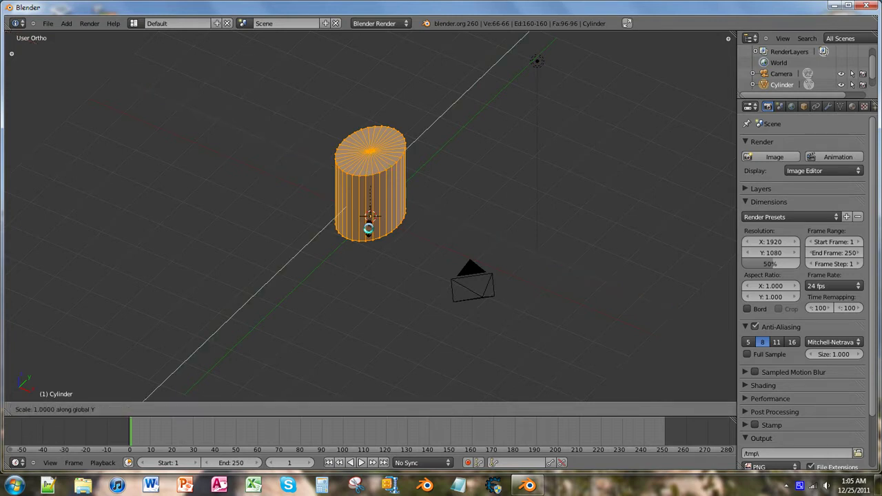
pyautogui.write('0.75')
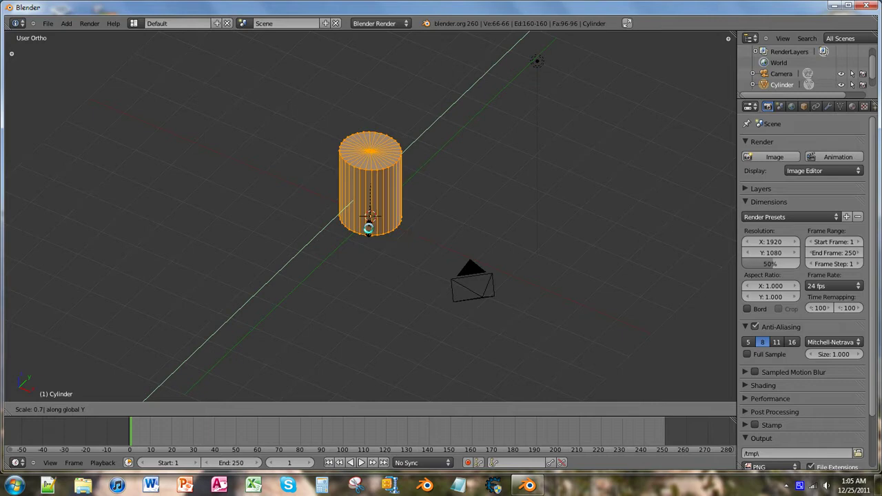
pyautogui.press('Return')
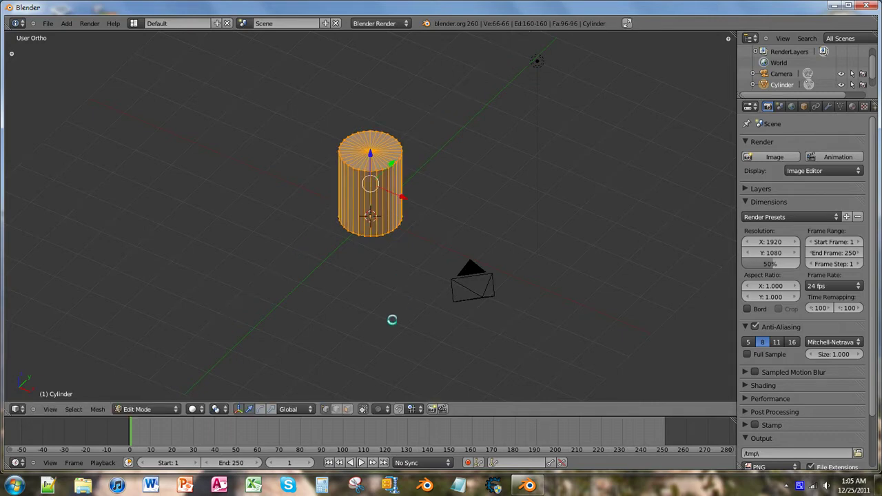
# From a zoomed-in side view, select a single vertex on the cylinder's top rim
pyautogui.moveTo(394, 318); pyautogui.dragTo(382, 219, button='middle')
pyautogui.moveTo(593, 321); pyautogui.dragTo(400, 228, button='middle')
pyautogui.scroll(2, 390, 260)
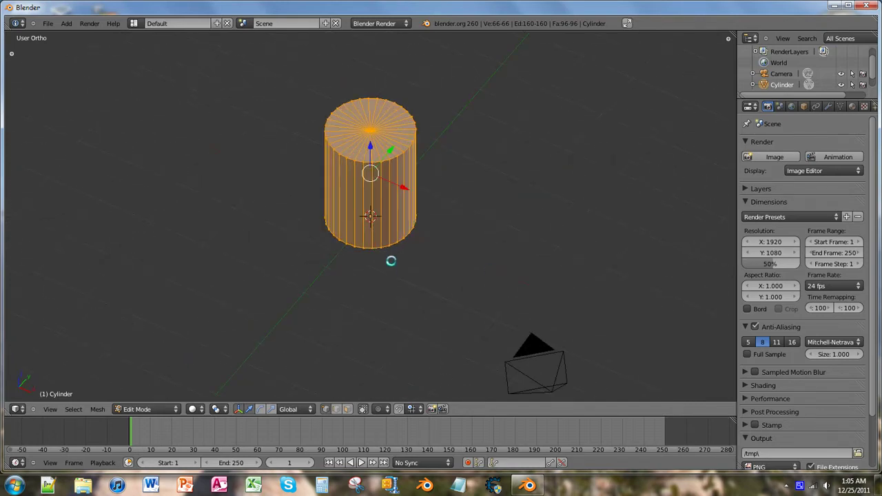
pyautogui.scroll(3, 395, 282)
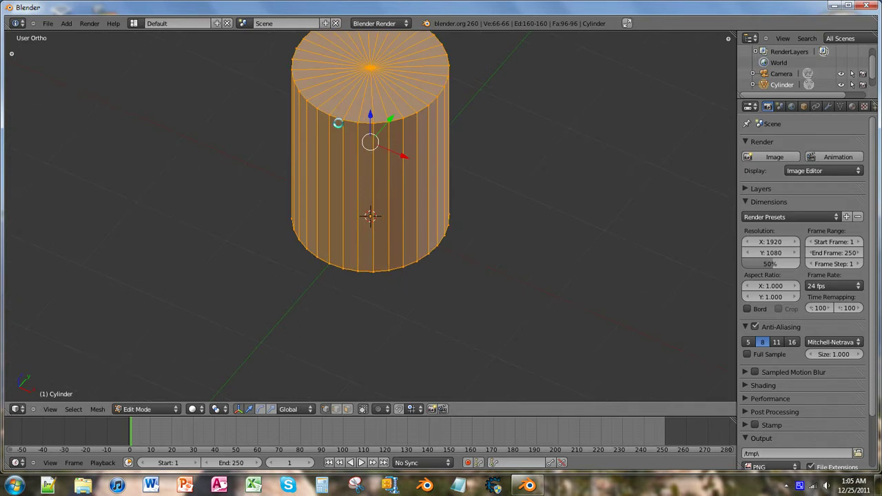
pyautogui.rightClick(358, 123)
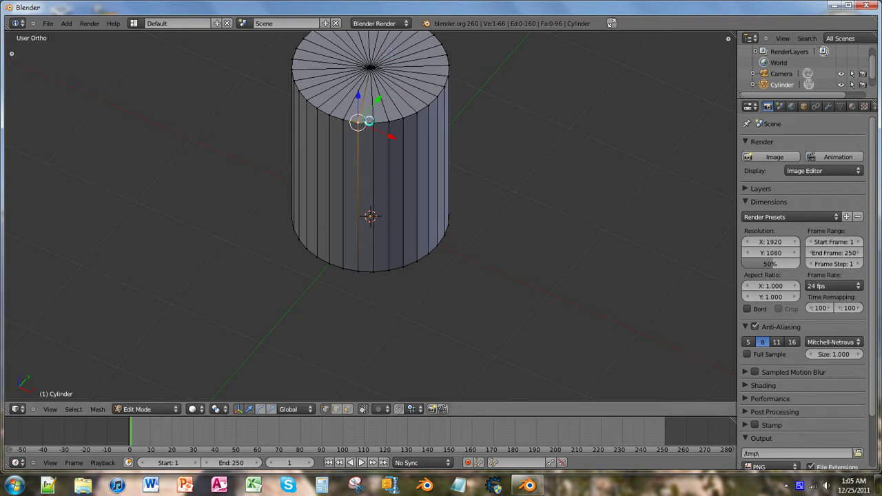
# Select the cylinder's top edge loop and move it along Z in Right view
pyautogui.keyDown('alt'); pyautogui.rightClick(369, 121); pyautogui.keyUp('alt')
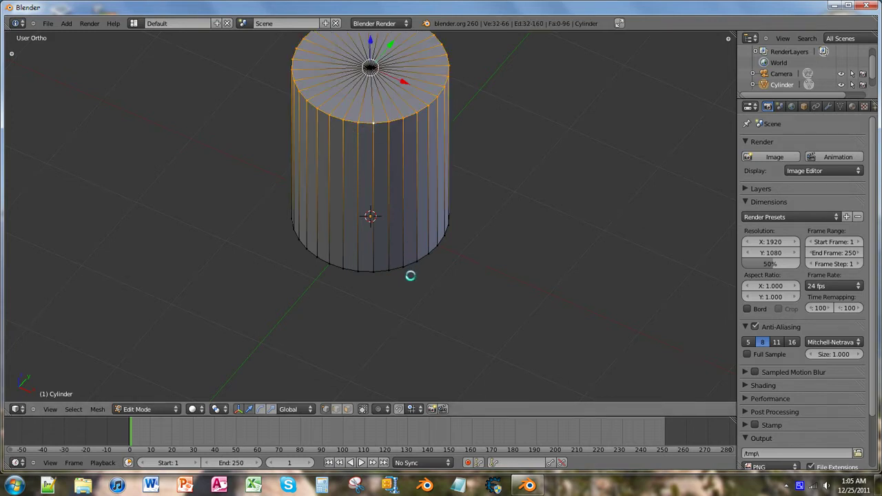
pyautogui.moveTo(410, 276); pyautogui.dragTo(390, 206, button='middle')
pyautogui.scroll(-2, 390, 207)
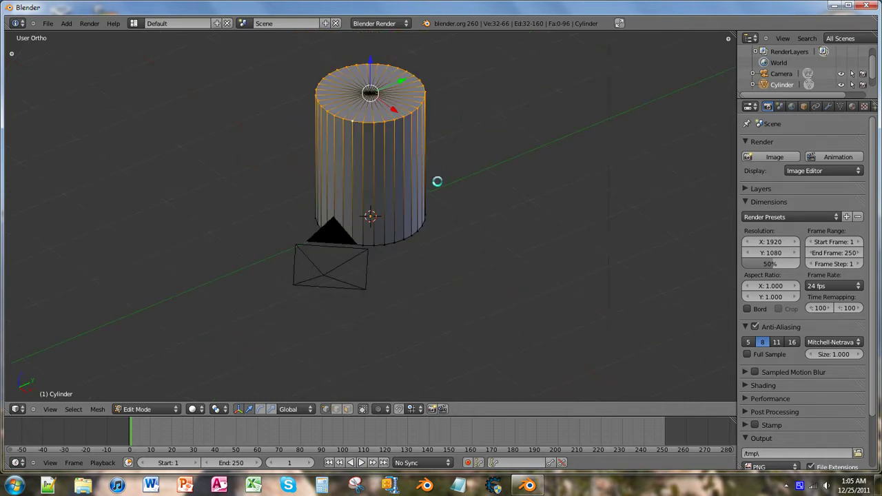
pyautogui.scroll(-4, 445, 264)
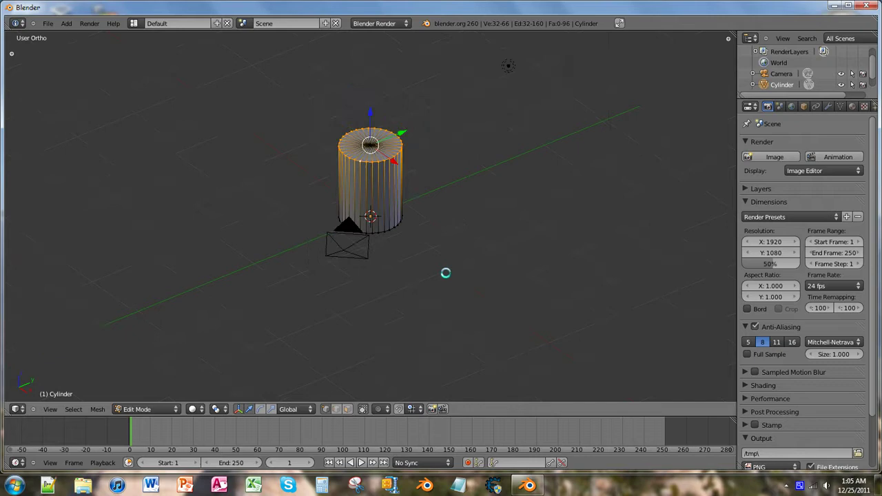
pyautogui.moveTo(445, 271); pyautogui.dragTo(472, 290, button='middle')
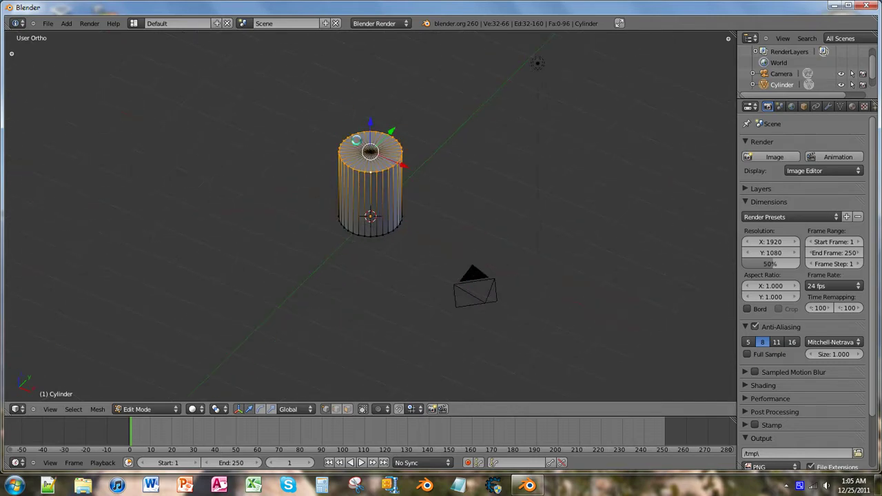
pyautogui.moveTo(376, 229); pyautogui.dragTo(301, 211, button='middle')
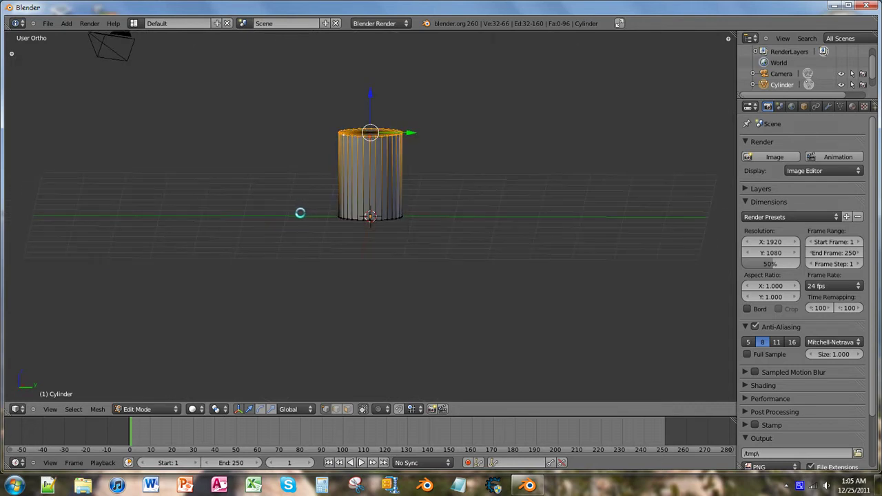
pyautogui.press('KP_3')
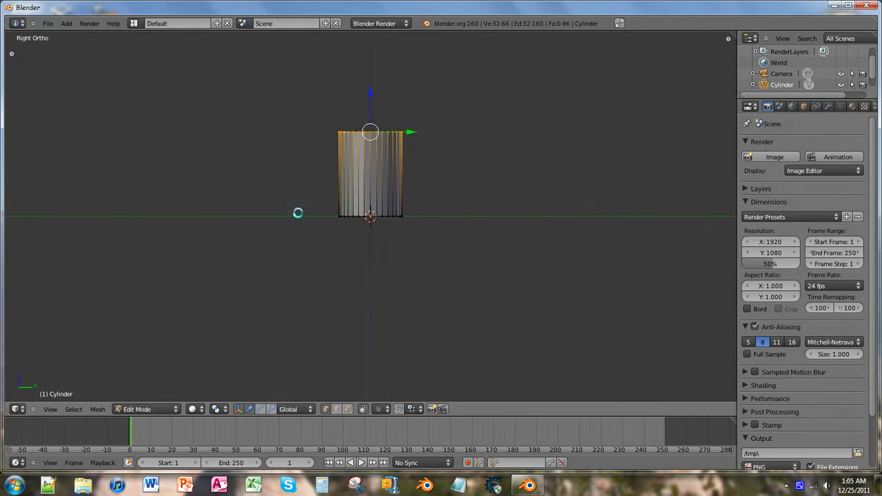
pyautogui.scroll(5, 325, 169)
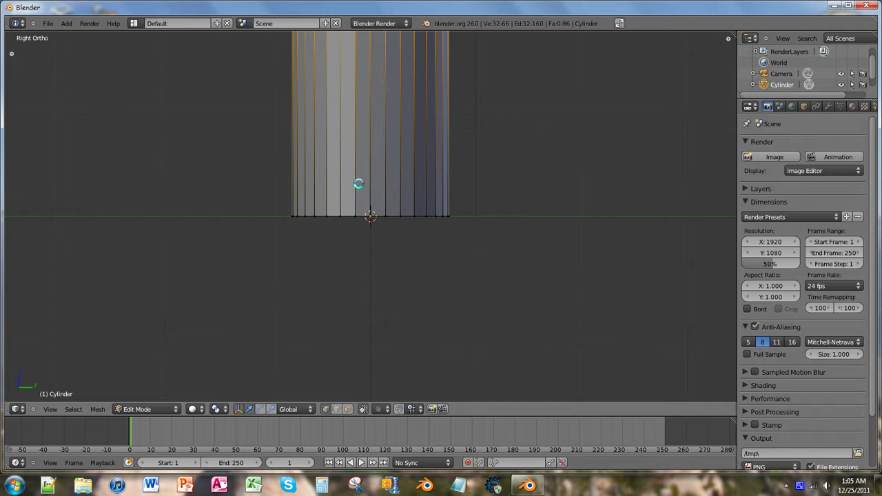
pyautogui.keyDown('shift'); pyautogui.moveTo(359, 184); pyautogui.dragTo(373, 318, button='middle'); pyautogui.keyUp('shift')
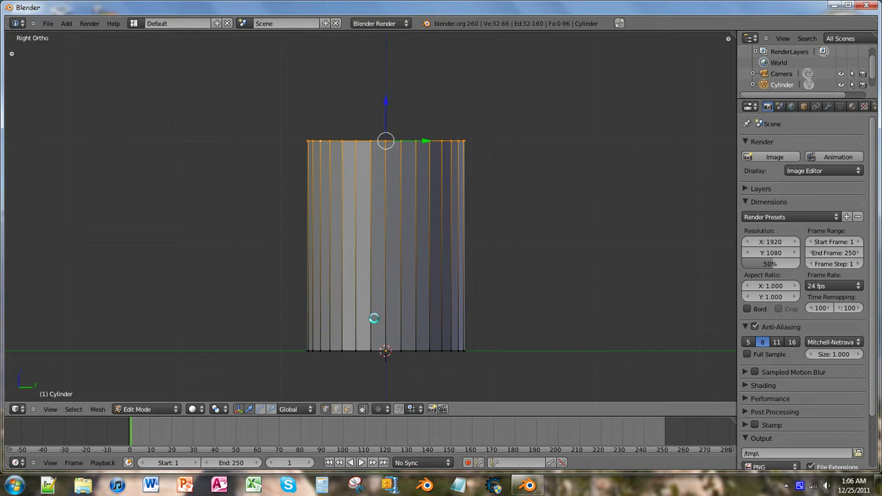
pyautogui.press('g')
pyautogui.press('z')
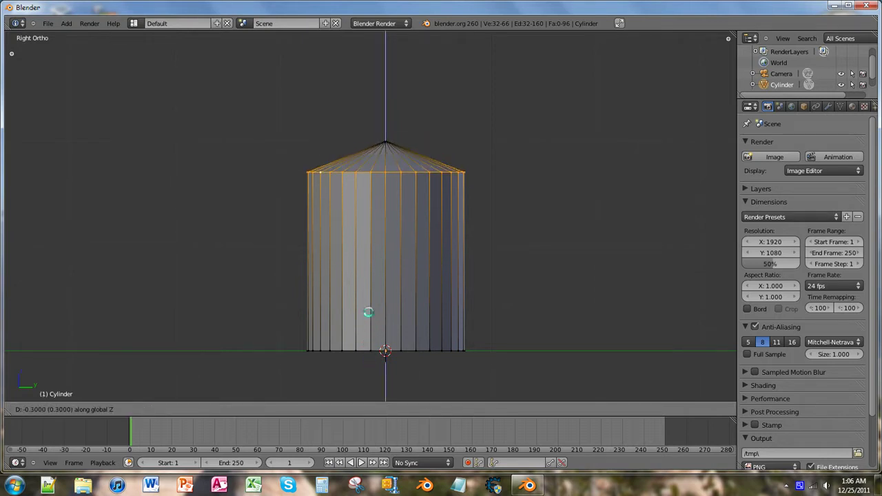
pyautogui.press('Return')
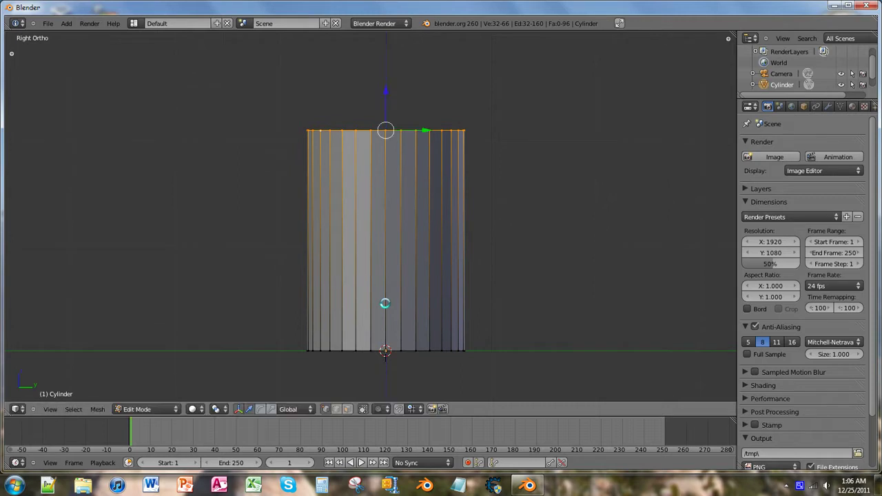
# Add the top centre vertex and lower the whole top cap 0.4 units along Z
pyautogui.moveTo(451, 188); pyautogui.dragTo(393, 171, button='middle')
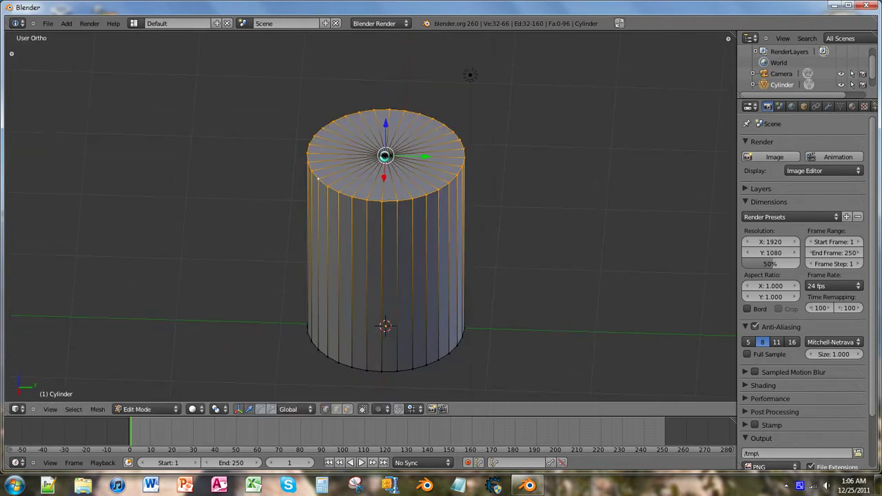
pyautogui.keyDown('shift'); pyautogui.rightClick(385, 156); pyautogui.keyUp('shift')
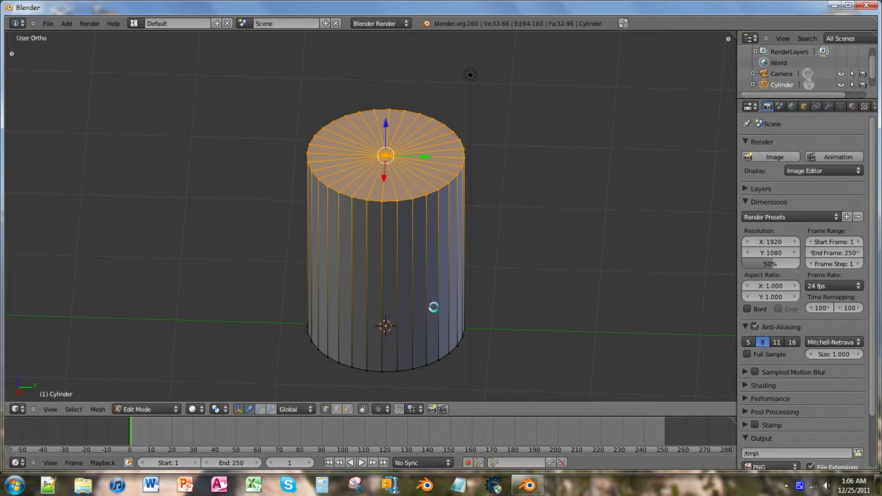
pyautogui.moveTo(433, 308); pyautogui.dragTo(439, 286, button='middle')
pyautogui.press('KP_3')
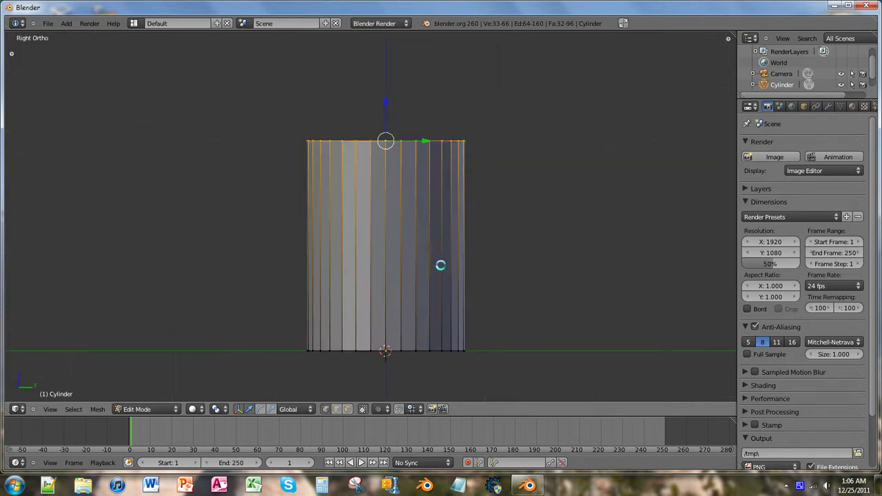
pyautogui.press('g')
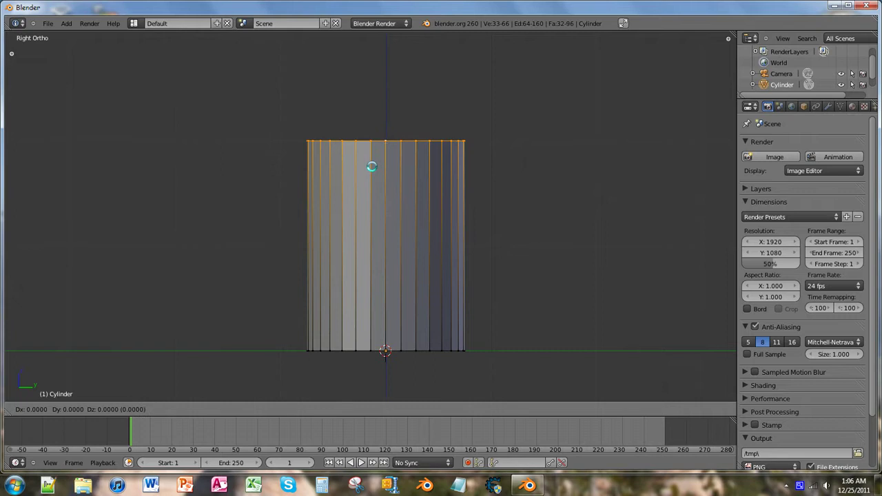
pyautogui.press('z')
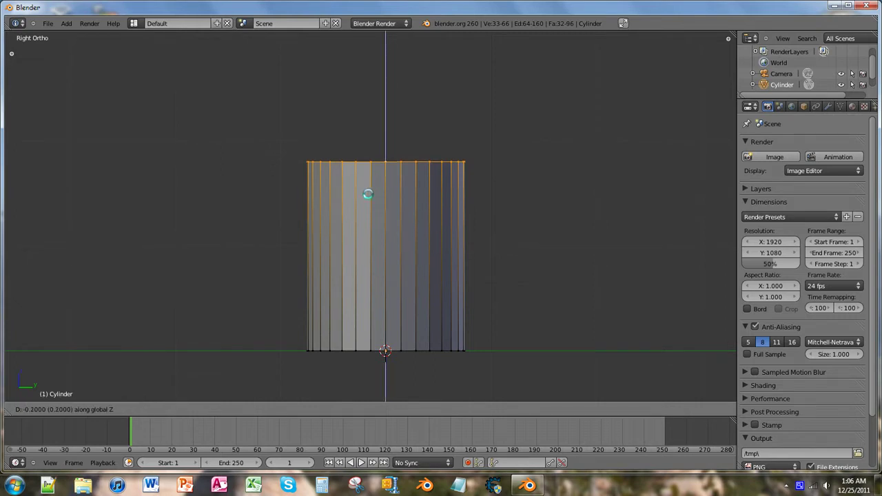
pyautogui.click(367, 212)
pyautogui.scroll(-2, 370, 205)
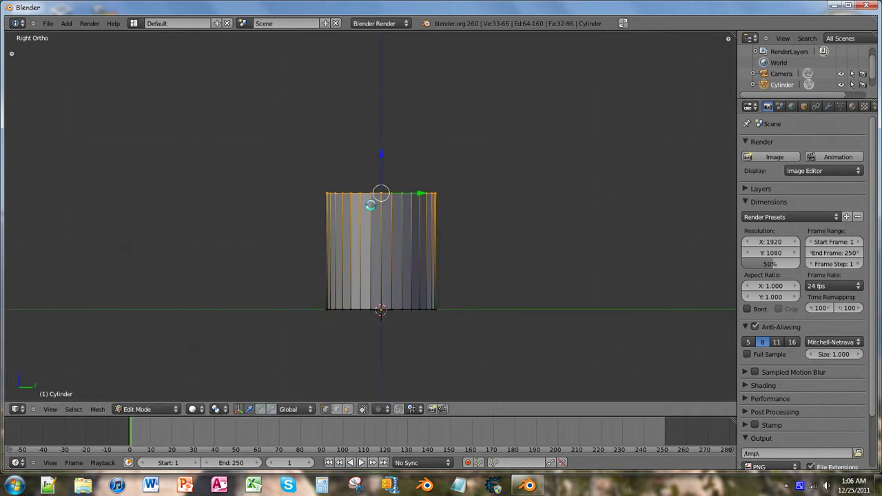
pyautogui.moveTo(370, 205)
pyautogui.mouseDown(button='middle')
pyautogui.moveTo(338, 255)
pyautogui.moveTo(252, 189)
pyautogui.moveTo(264, 219)
pyautogui.moveTo(345, 235)
pyautogui.moveTo(377, 190)
pyautogui.mouseUp(button='middle')
pyautogui.scroll(-1, 387, 248)
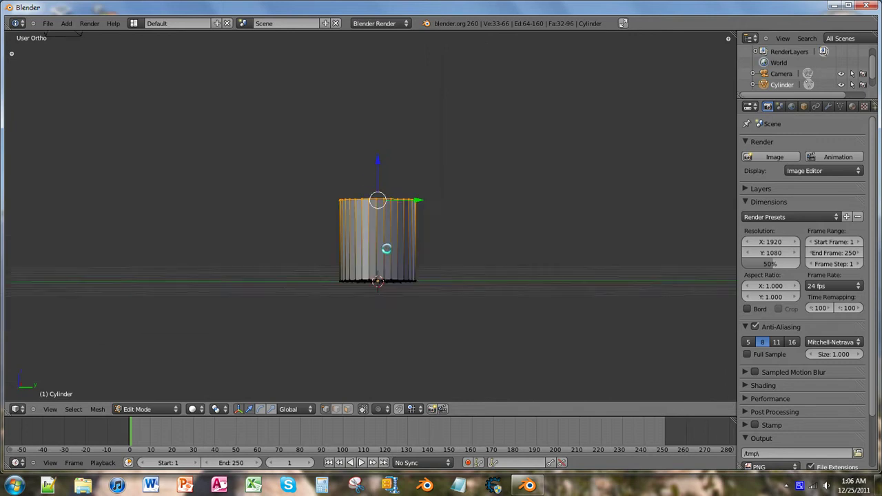
pyautogui.moveTo(387, 249); pyautogui.dragTo(450, 305, button='middle')
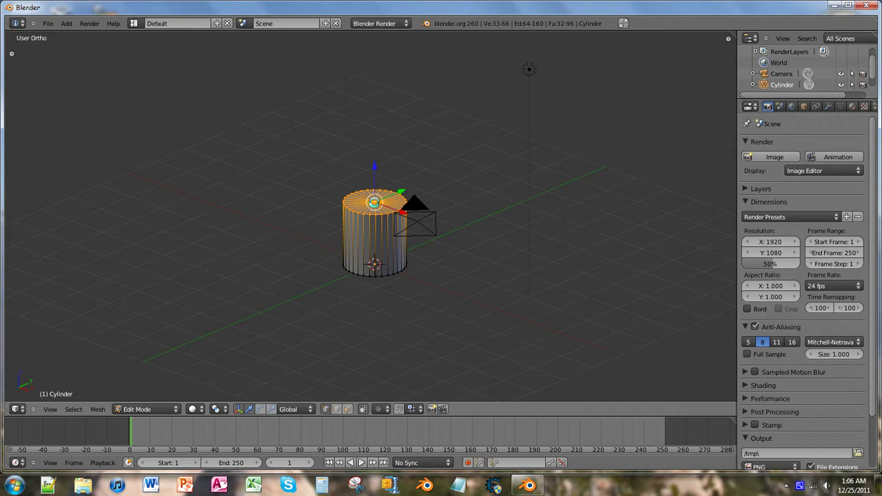
# Deselect the centre vertex, extrude the top ring and scale it out about 4.1 times
pyautogui.keyDown('shift'); pyautogui.rightClick(374, 202); pyautogui.keyUp('shift')
pyautogui.moveTo(419, 246); pyautogui.dragTo(441, 289, button='middle')
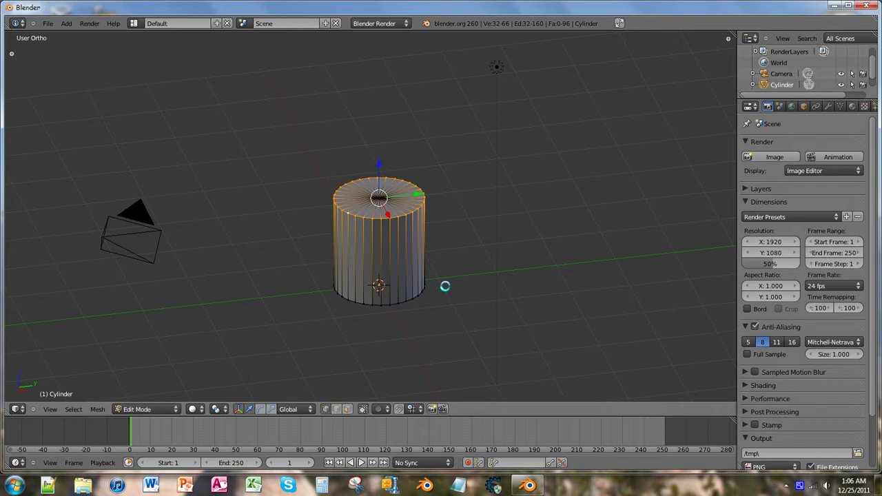
pyautogui.press('e')
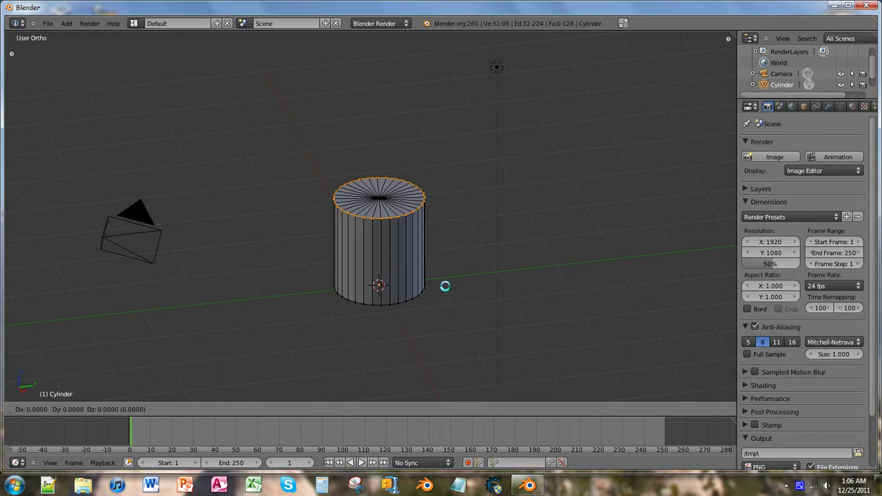
pyautogui.rightClick(444, 286)
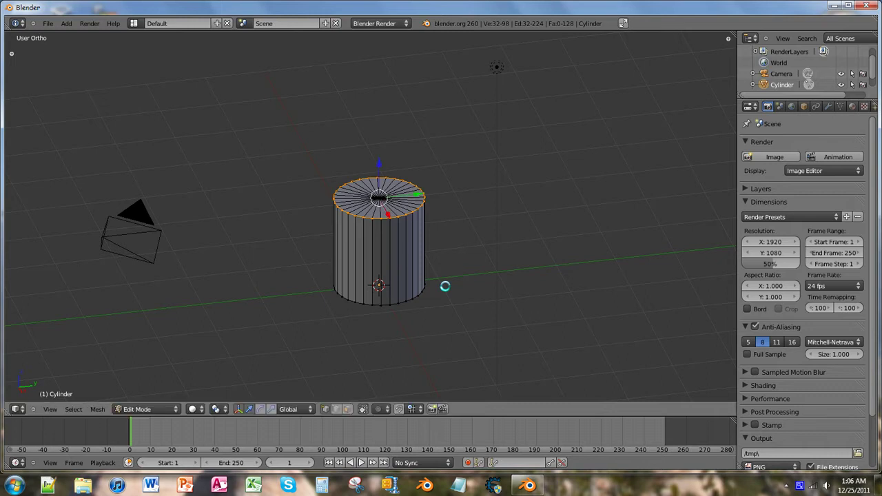
pyautogui.scroll(-2, 444, 286)
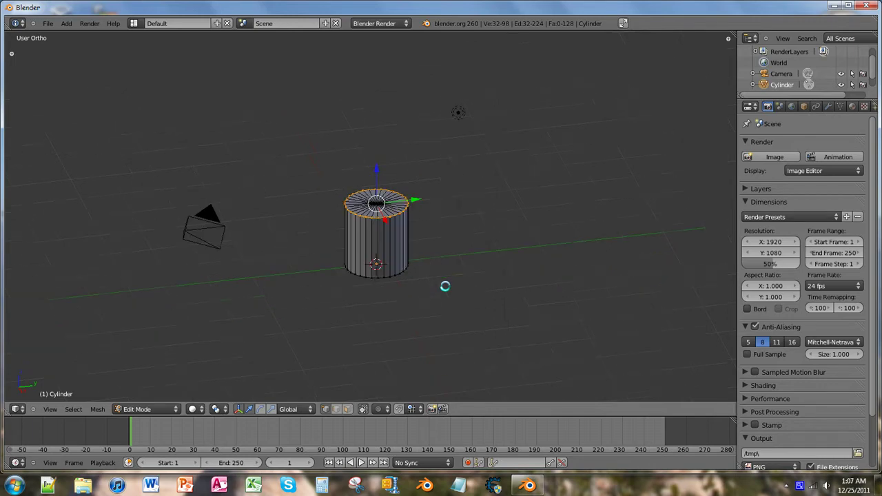
pyautogui.scroll(-1, 445, 286)
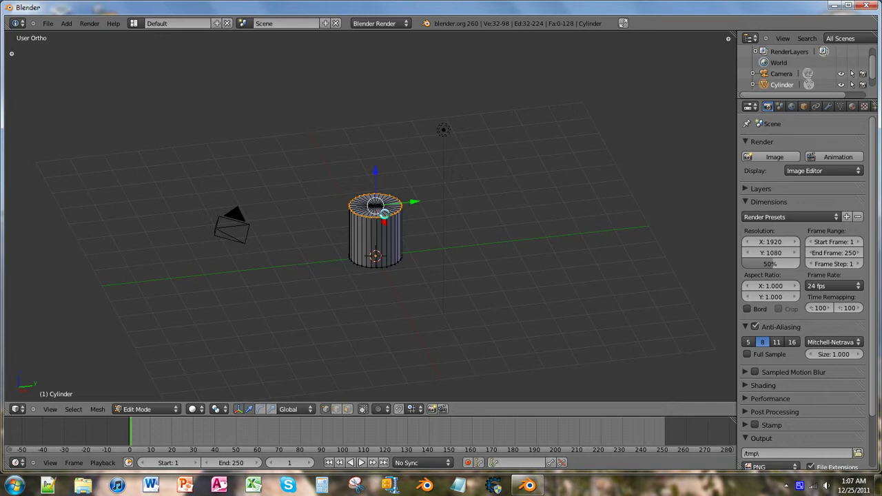
pyautogui.press('s')
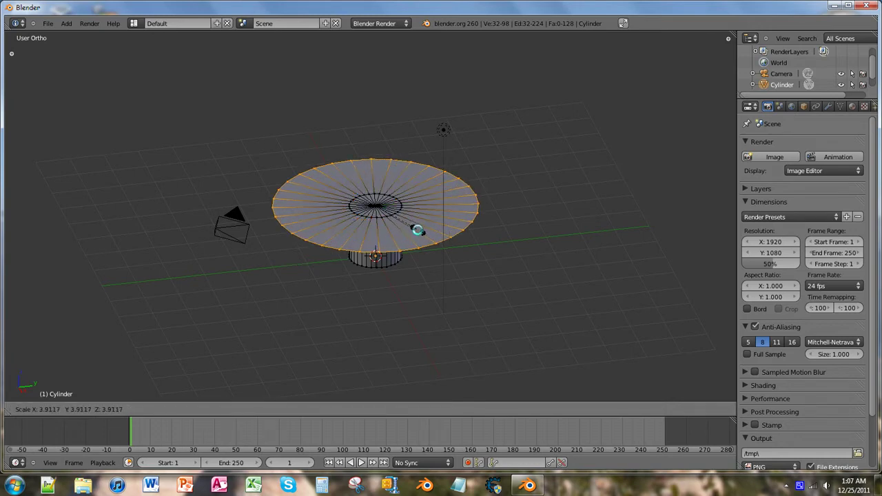
pyautogui.click(420, 230)
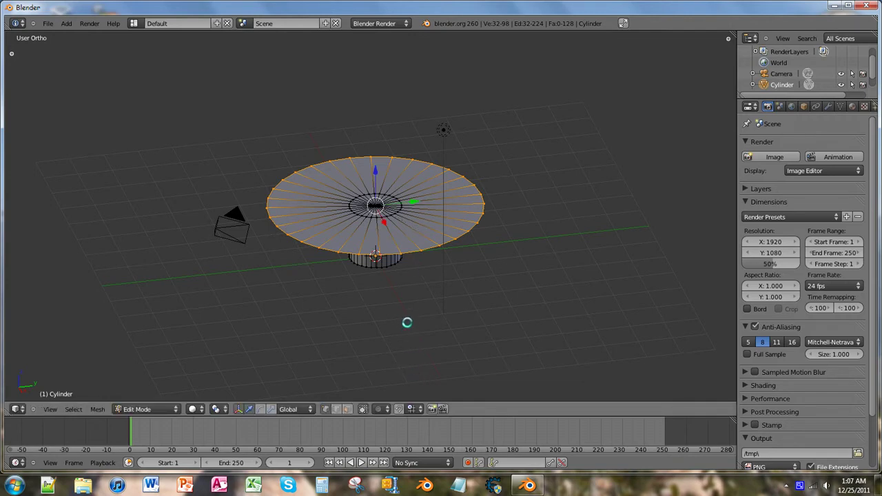
pyautogui.moveTo(396, 321); pyautogui.dragTo(421, 298, button='middle')
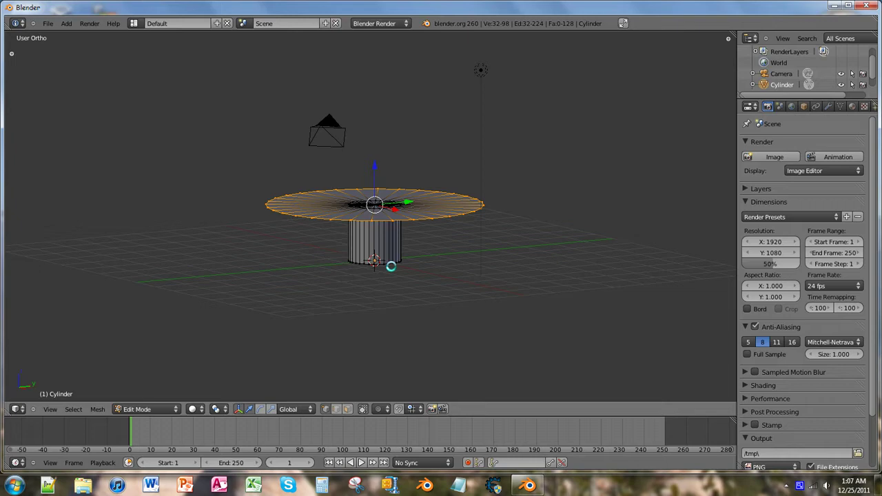
# Try extruding the disc's outer ring upward, undo it, and view the model in Right Ortho
pyautogui.press('e')
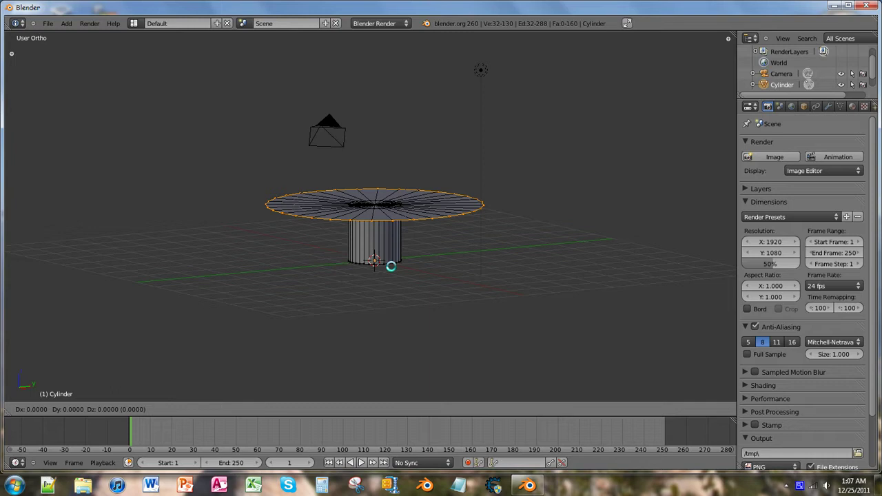
pyautogui.press('z')
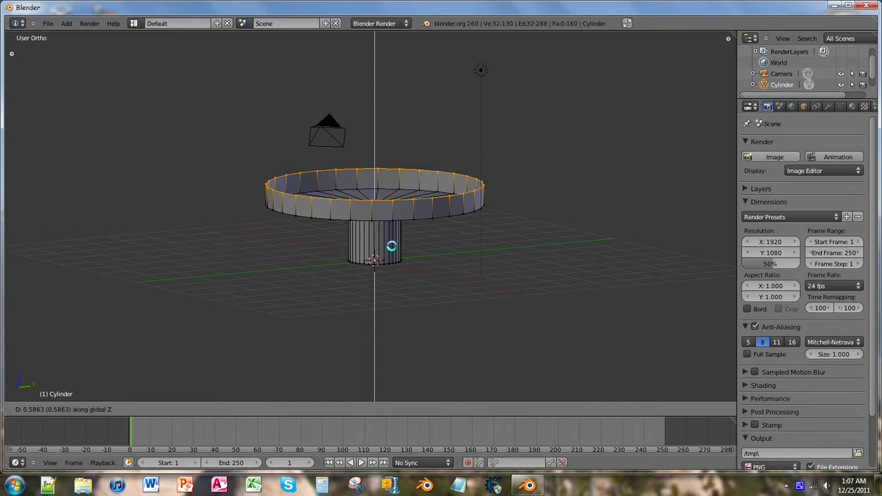
pyautogui.click(391, 246)
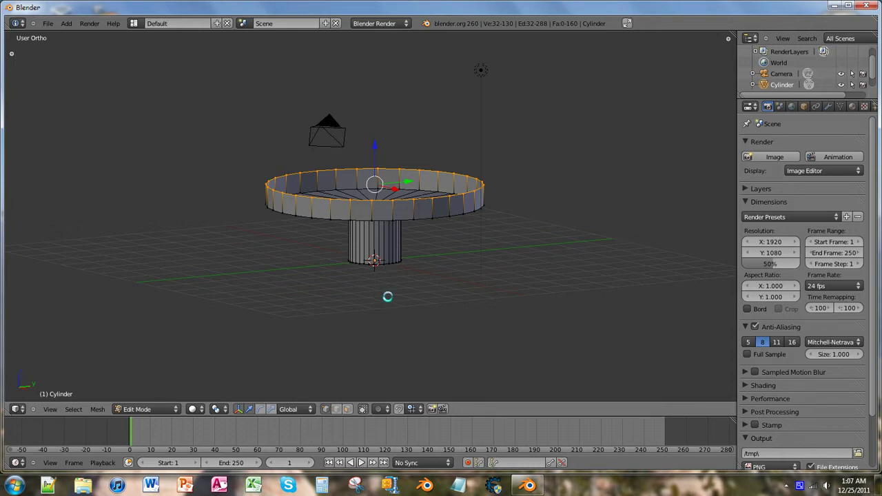
pyautogui.hotkey('ctrl', 'z')
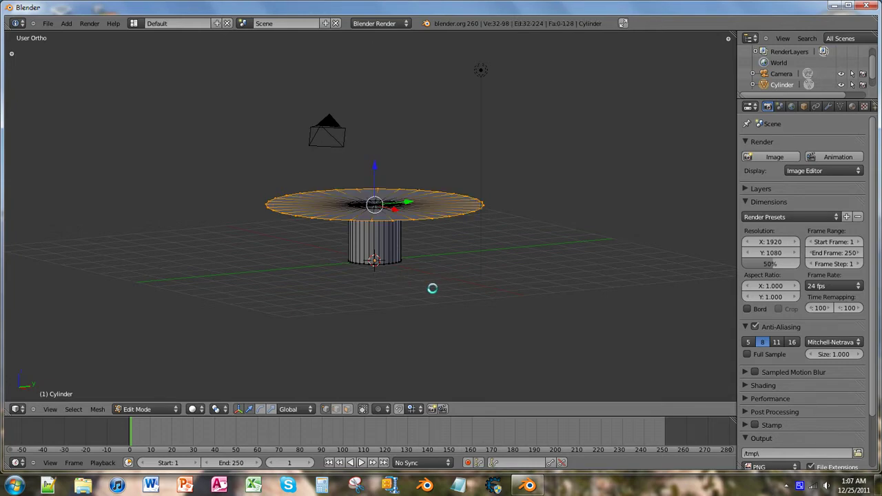
pyautogui.press('KP_3')
pyautogui.scroll(4, 429, 282)
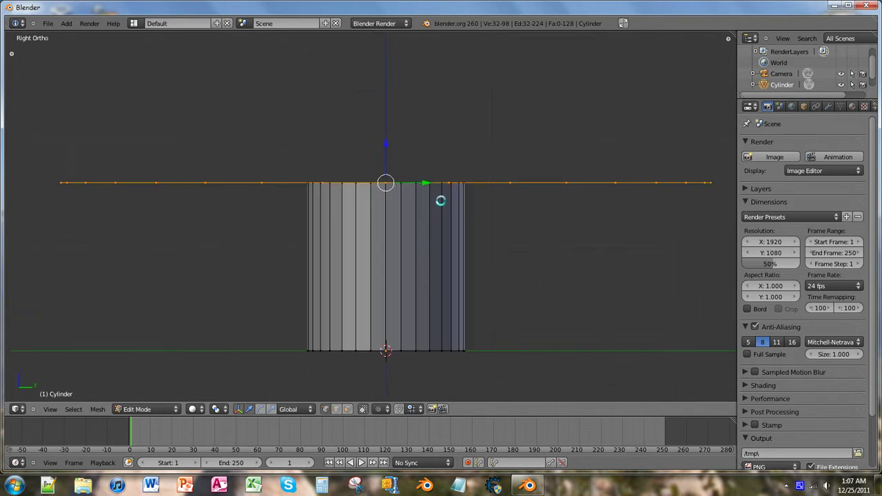
# Extrude the disc's outer ring about 1.4 units straight up along Z into a wall
pyautogui.keyDown('shift'); pyautogui.moveTo(439, 190); pyautogui.dragTo(445, 297, button='middle'); pyautogui.keyUp('shift')
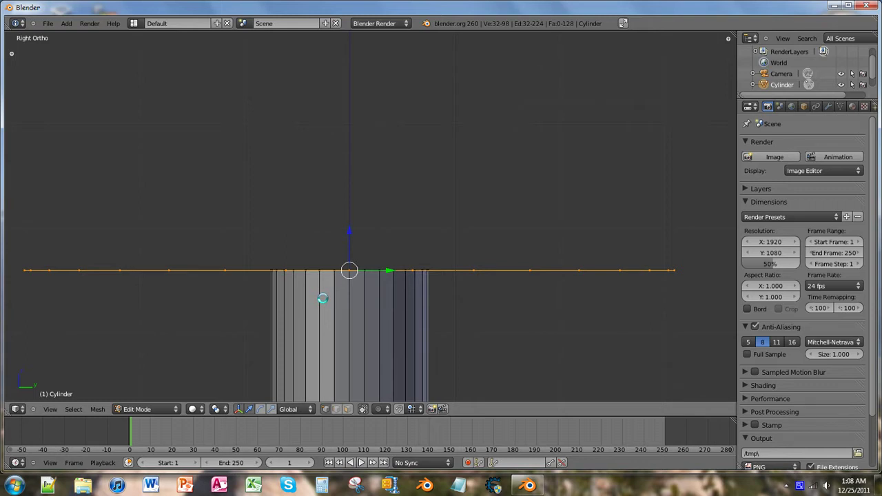
pyautogui.press('e')
pyautogui.press('z')
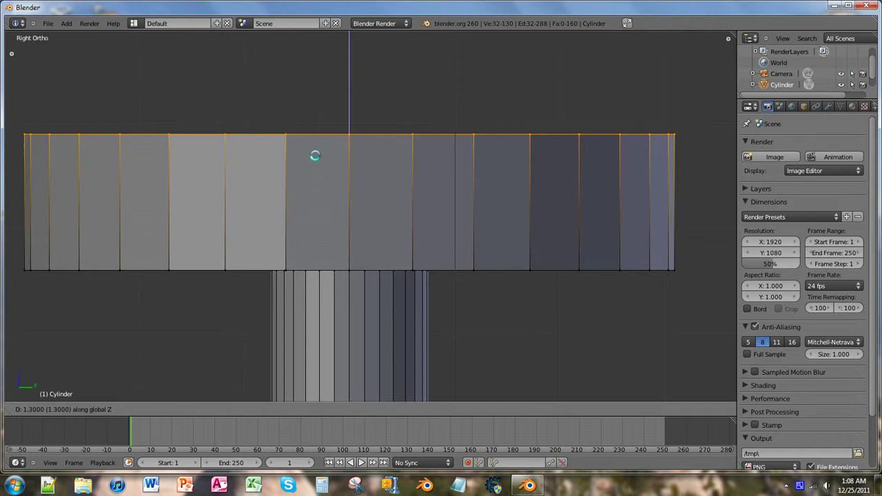
pyautogui.click(314, 149)
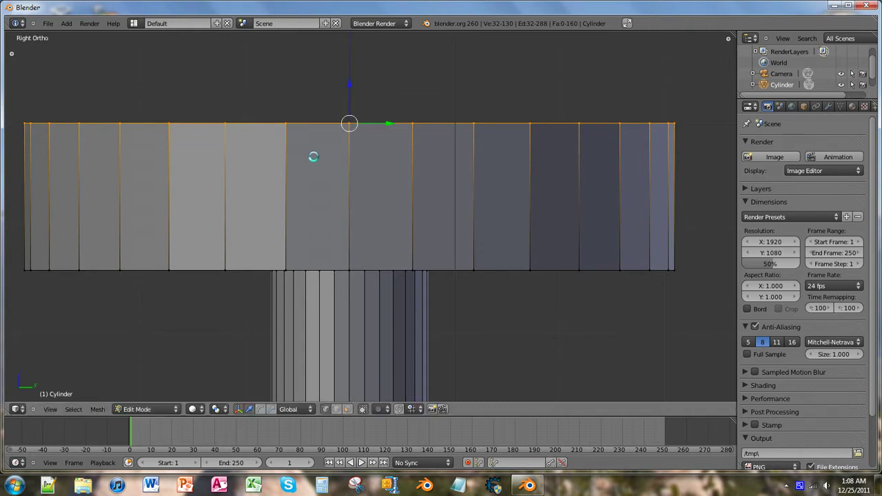
pyautogui.scroll(-3, 313, 156)
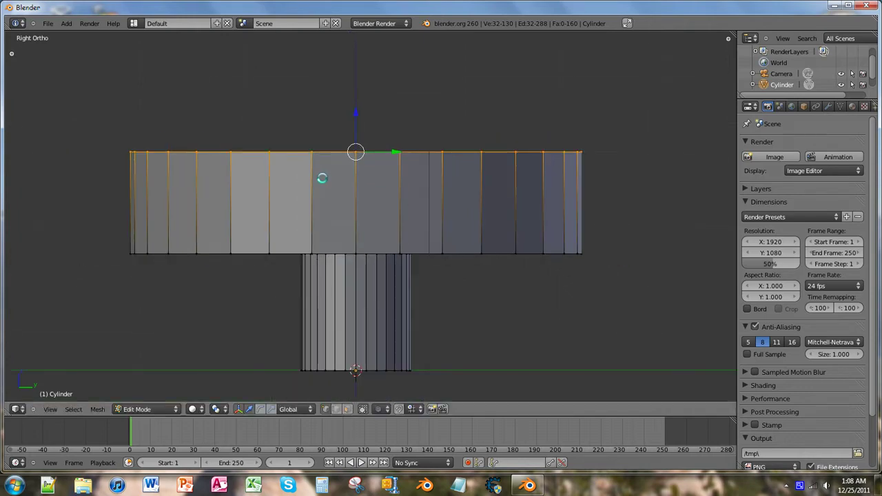
pyautogui.moveTo(321, 179); pyautogui.dragTo(338, 199, button='middle')
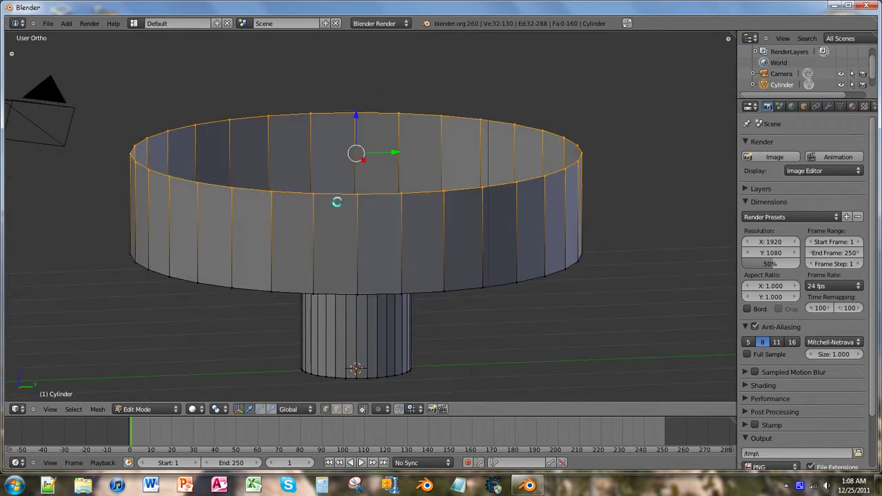
# In the right side view, try subdividing the wall, then undo the zigzag result
pyautogui.press('KP_3')
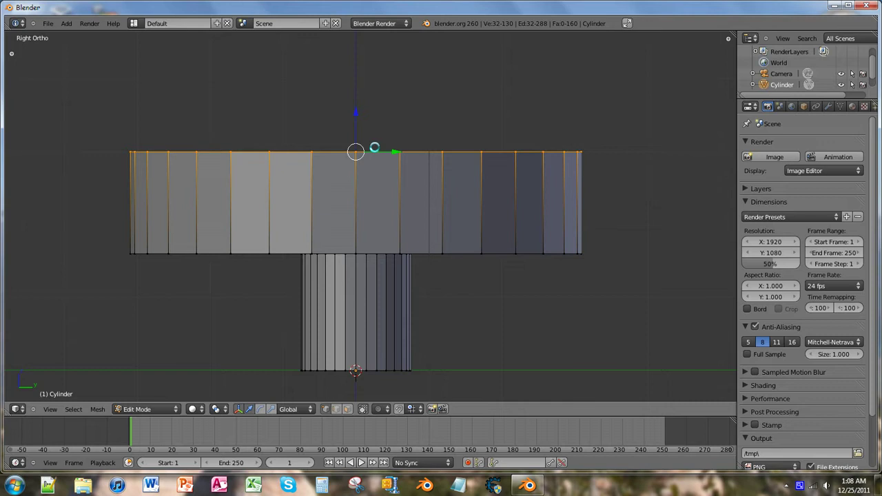
pyautogui.press('w')
pyautogui.press('Return')
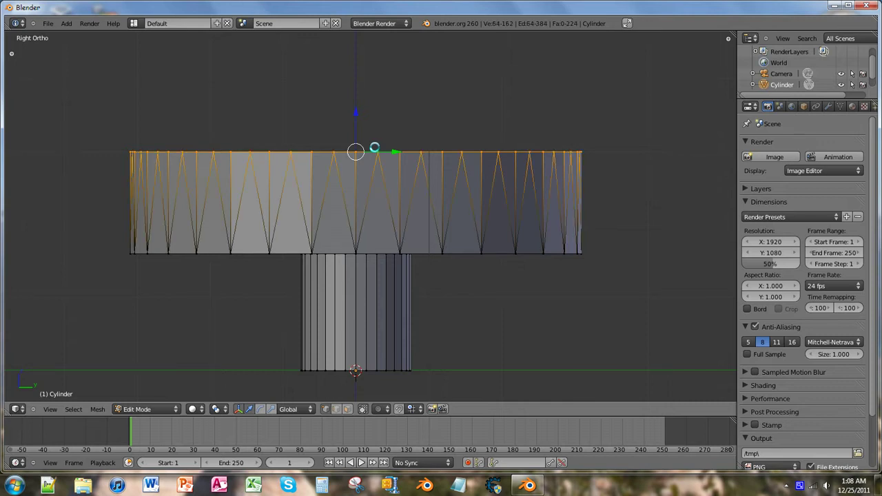
pyautogui.hotkey('ctrl', 'z')
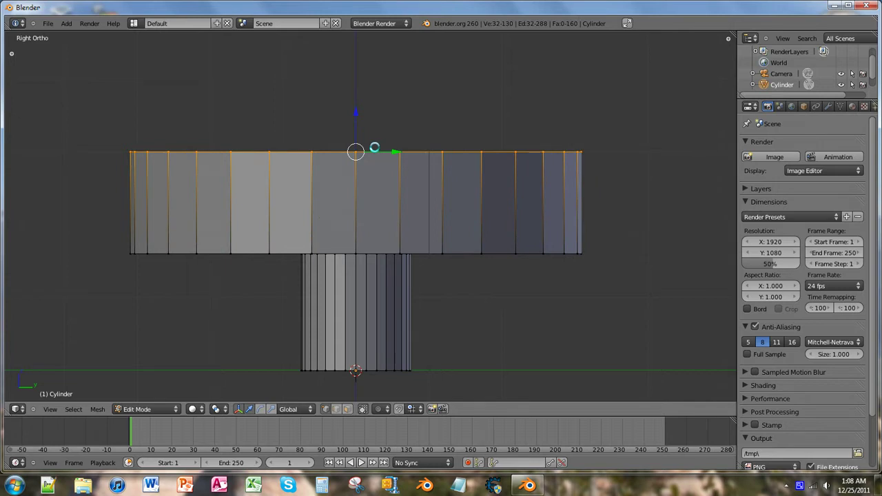
# Scale the wall's top ring inward to 0.8025, then further to 0.7146
pyautogui.press('s')
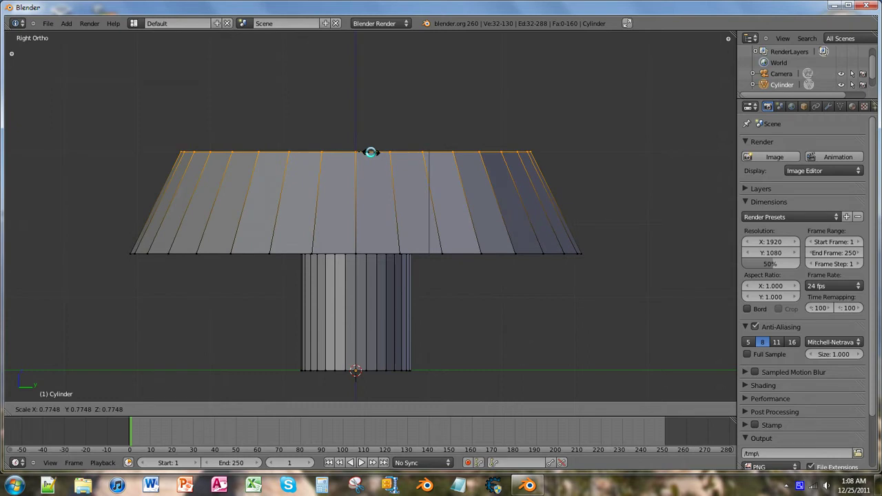
pyautogui.click(371, 152)
pyautogui.scroll(-1, 369, 188)
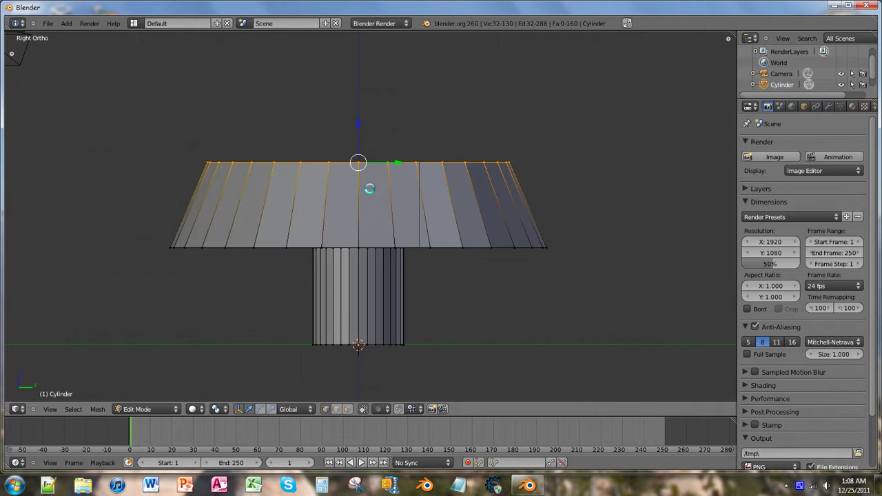
pyautogui.moveTo(409, 20); pyautogui.dragTo(482, 61, button='middle')
pyautogui.press('KP_3')
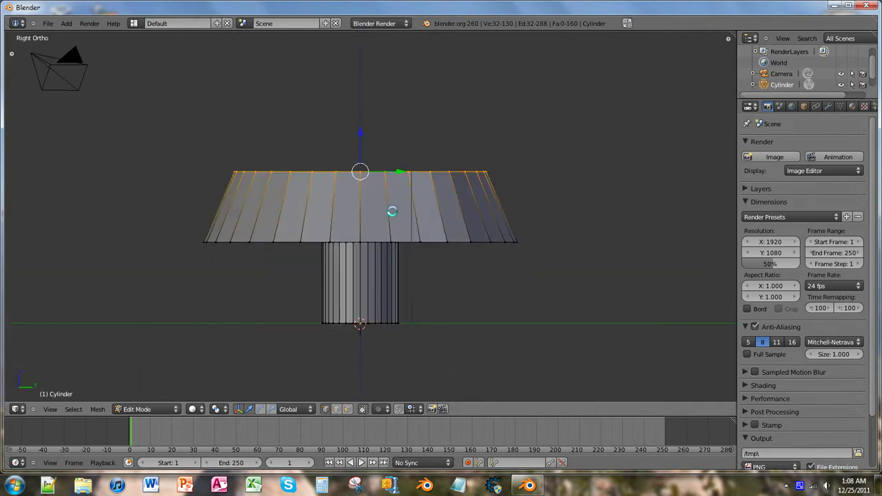
pyautogui.scroll(2, 375, 154)
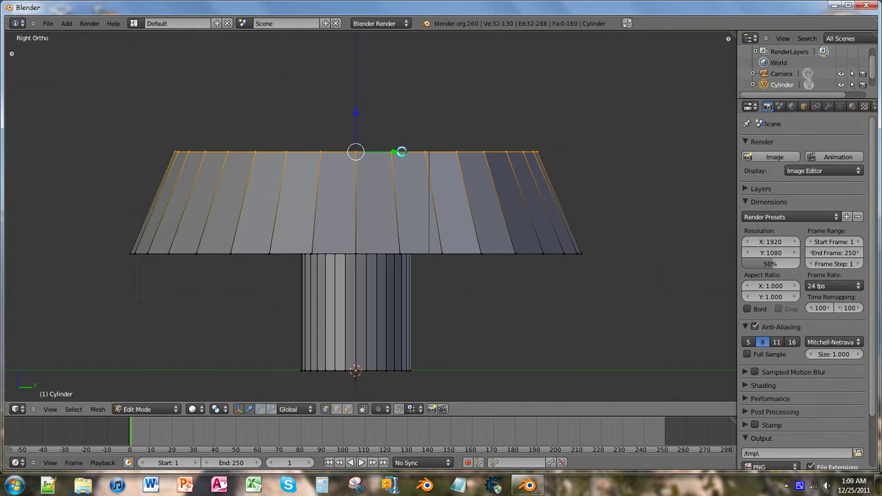
pyautogui.press('s')
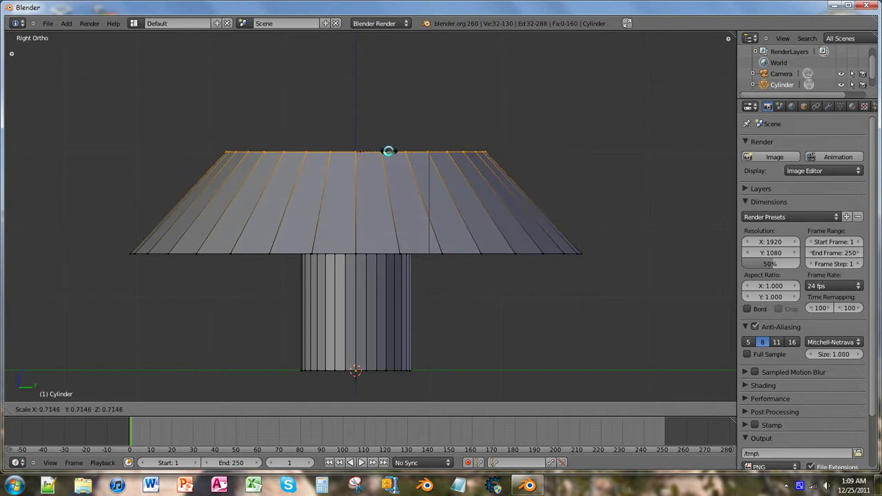
pyautogui.click(388, 150)
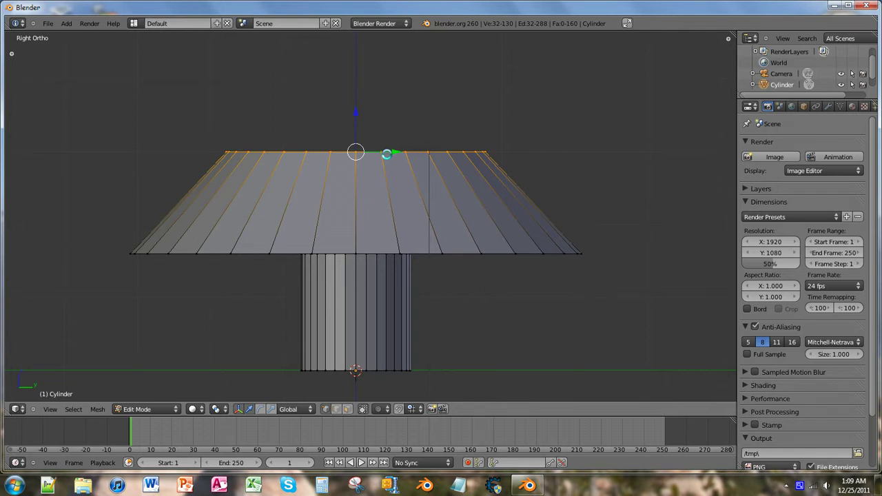
# Extrude the top ring in place and widen it as the next layer's base
pyautogui.press('e')
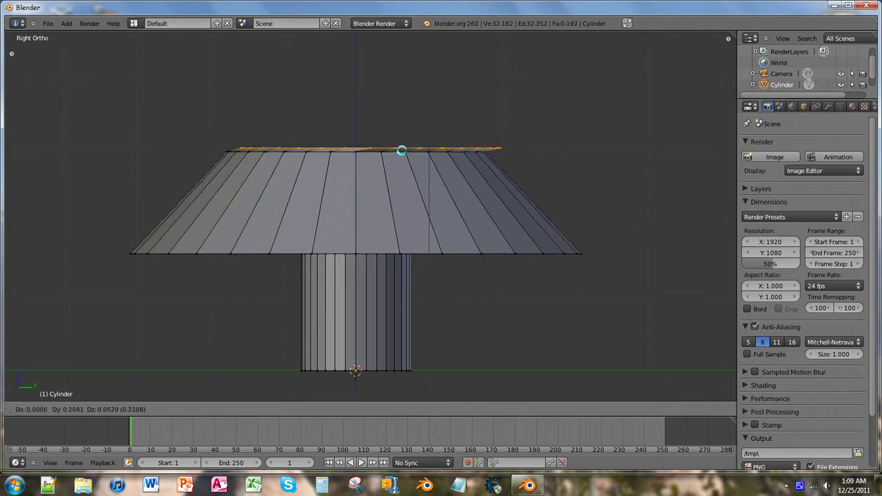
pyautogui.click(363, 154)
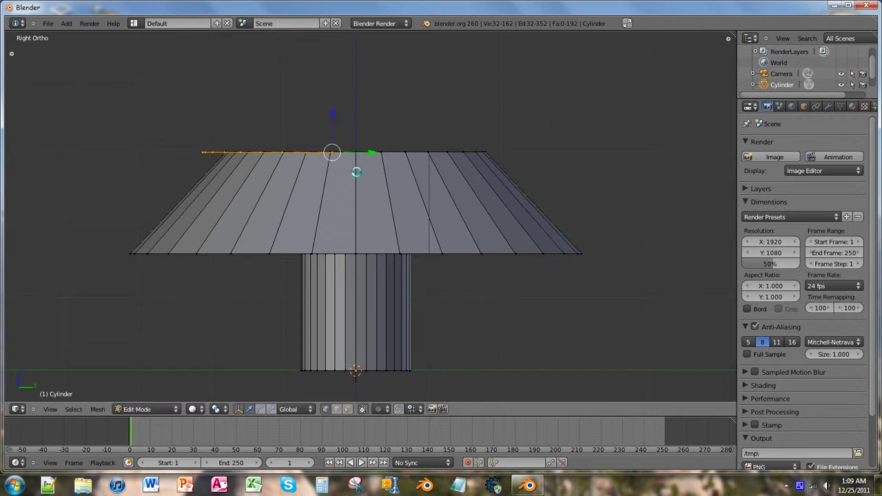
pyautogui.hotkey('ctrl', 'z')
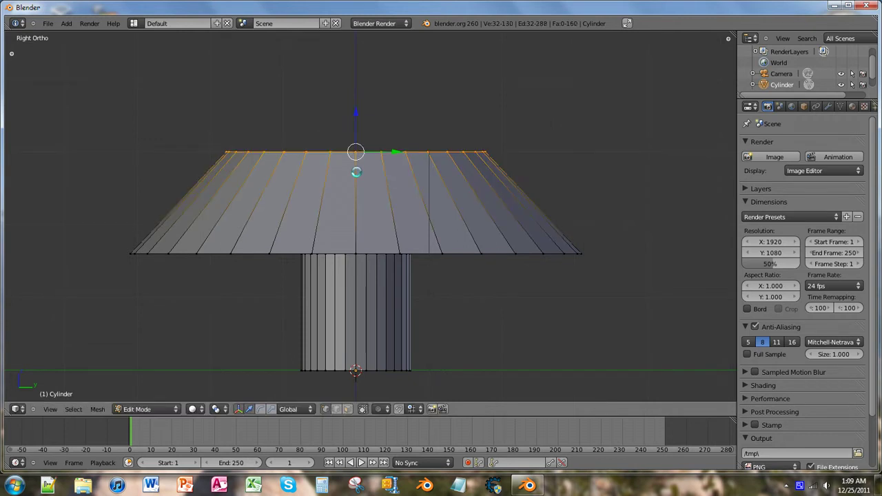
pyautogui.press('e')
pyautogui.press('Escape')
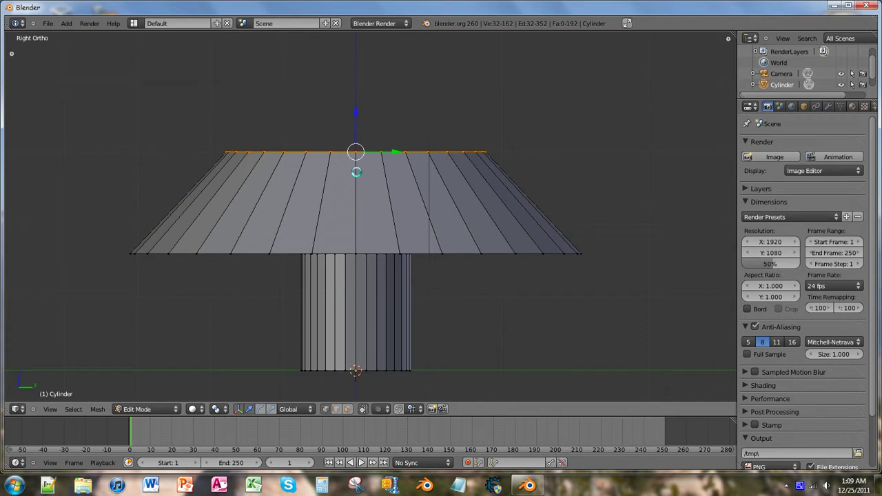
pyautogui.press('s')
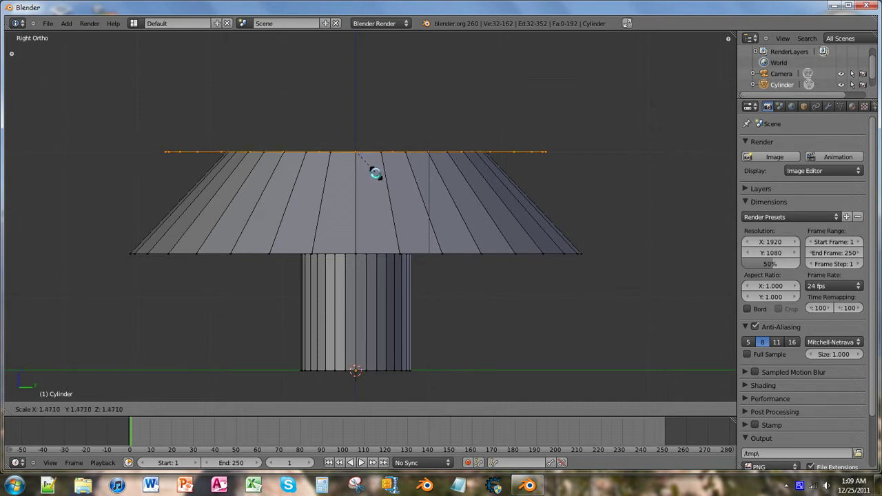
pyautogui.click(374, 174)
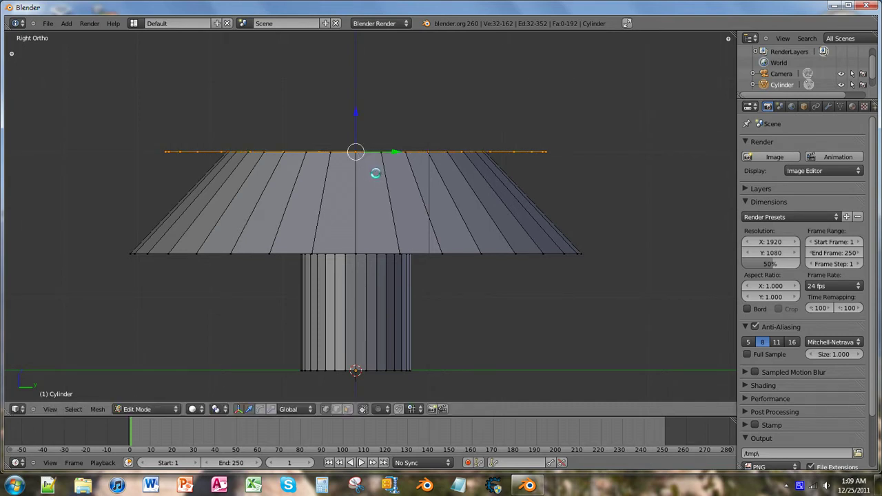
pyautogui.scroll(-1, 368, 180)
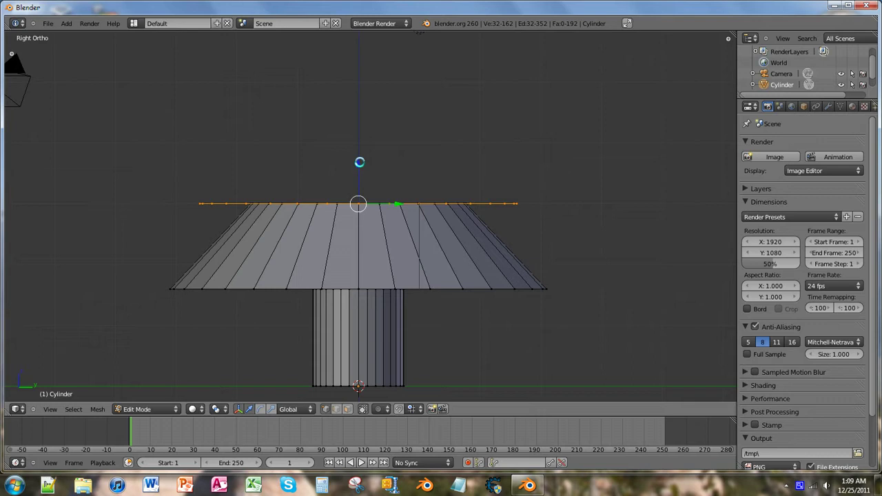
# Extrude the widened ring upward along Z and raise the new top ring 0.4 units
pyautogui.press('e')
pyautogui.hotkey('shift', 'z')
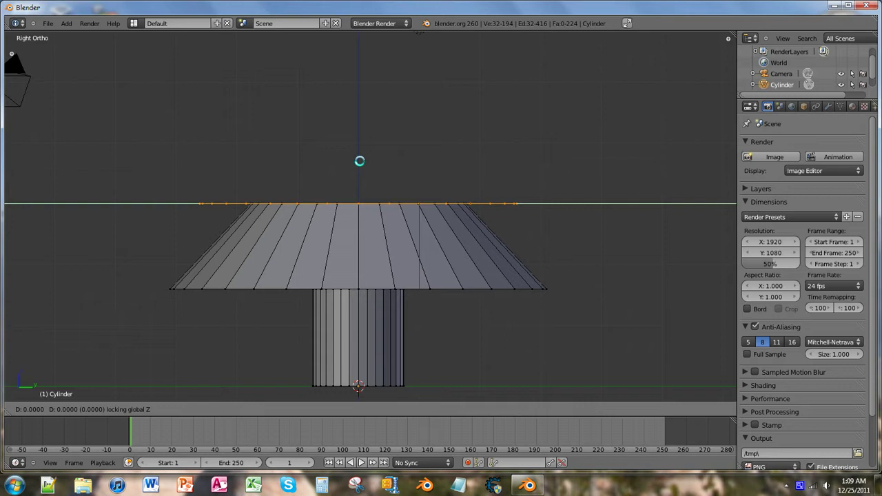
pyautogui.press('z')
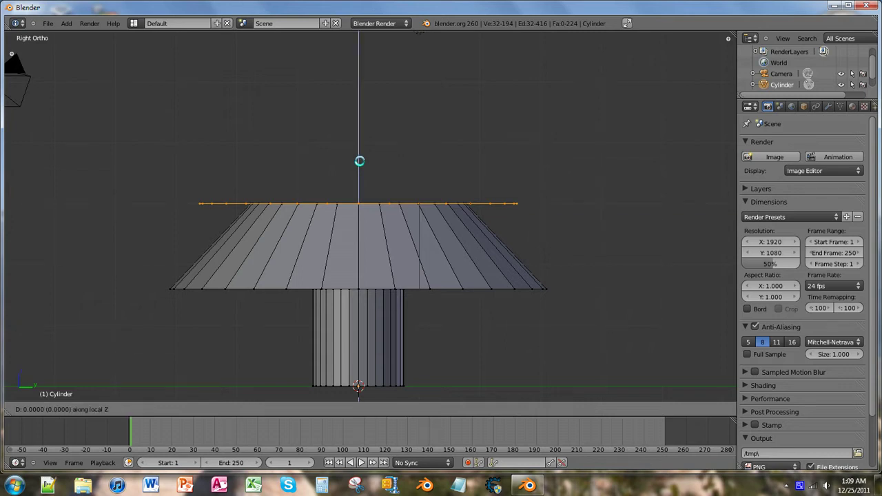
pyautogui.click(362, 105)
pyautogui.scroll(1, 395, 246)
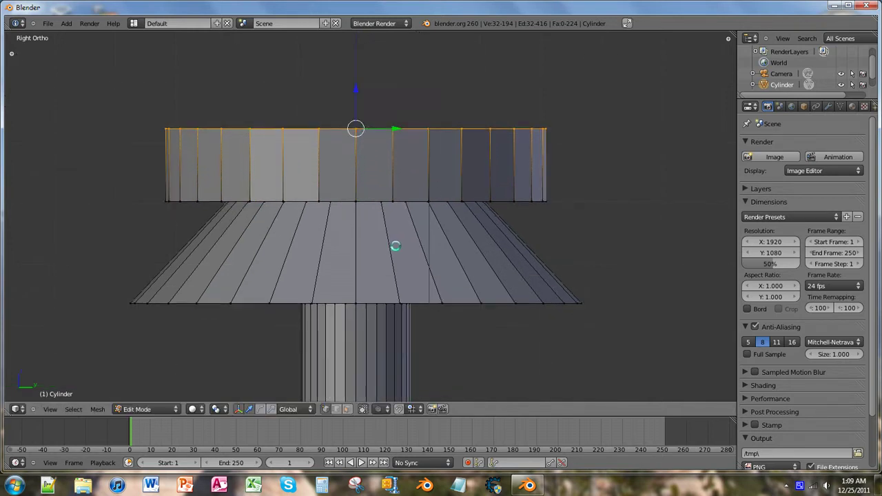
pyautogui.scroll(1, 395, 246)
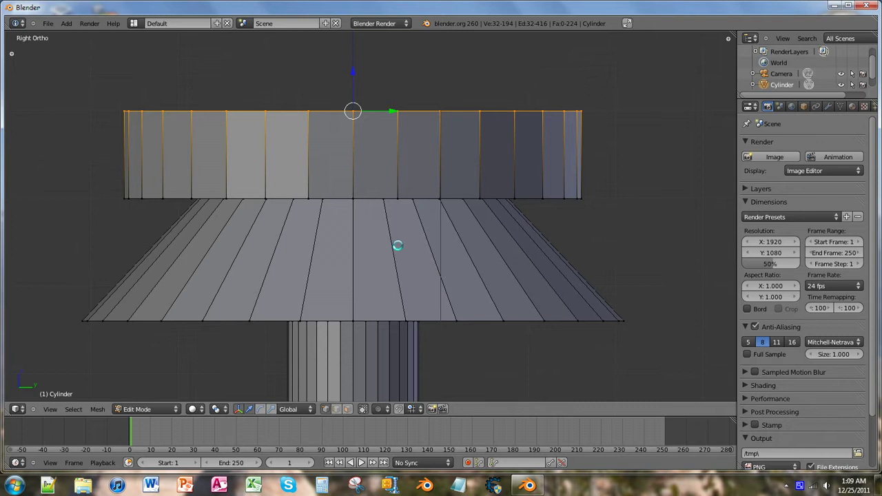
pyautogui.keyDown('shift'); pyautogui.moveTo(387, 236); pyautogui.dragTo(366, 330, button='middle'); pyautogui.keyUp('shift')
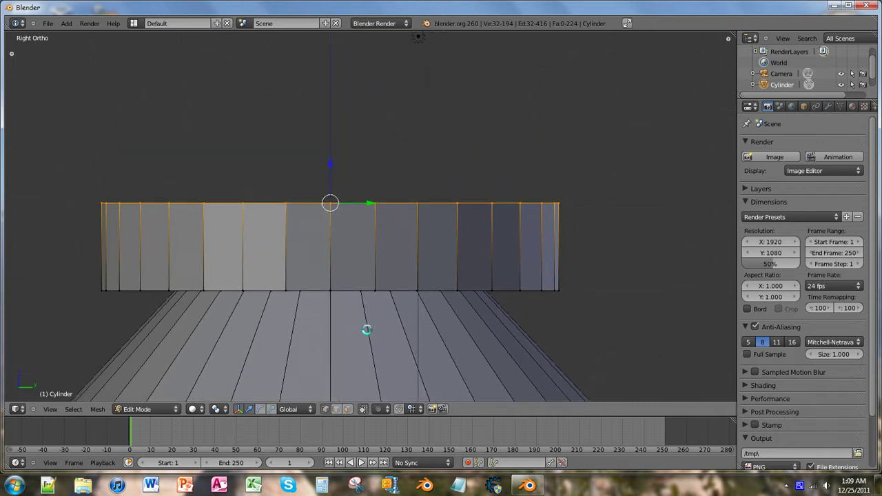
pyautogui.press('g')
pyautogui.press('z')
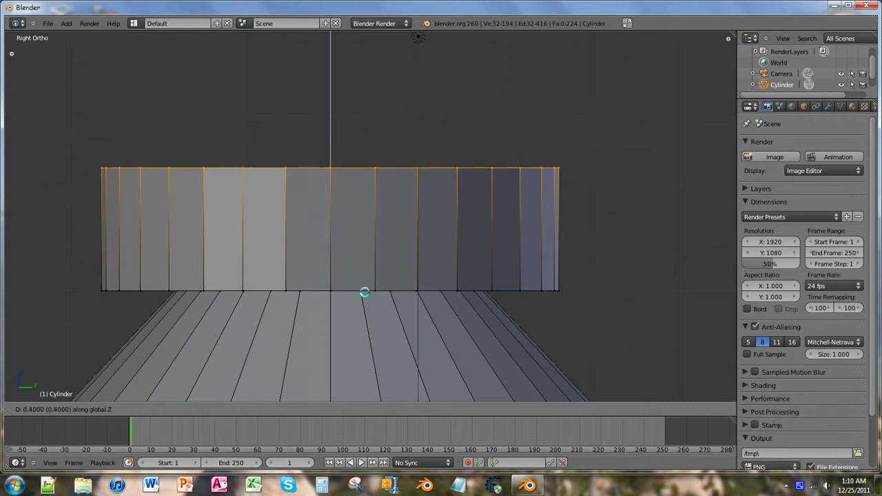
pyautogui.click(365, 302)
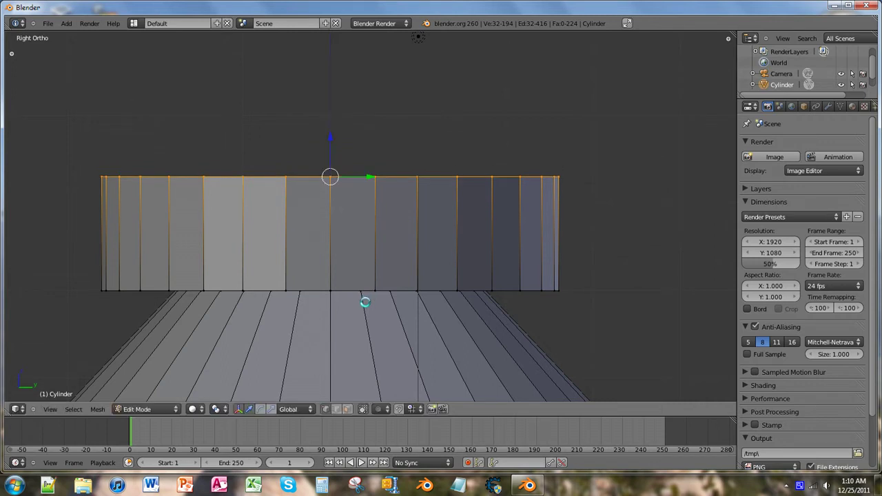
pyautogui.scroll(-1, 364, 296)
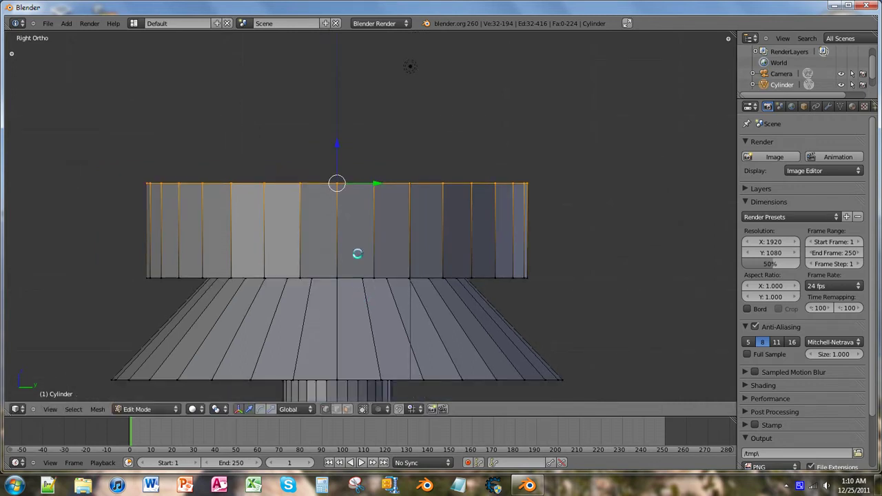
# Scale the new top ring down to 0.5137, about half width
pyautogui.press('s')
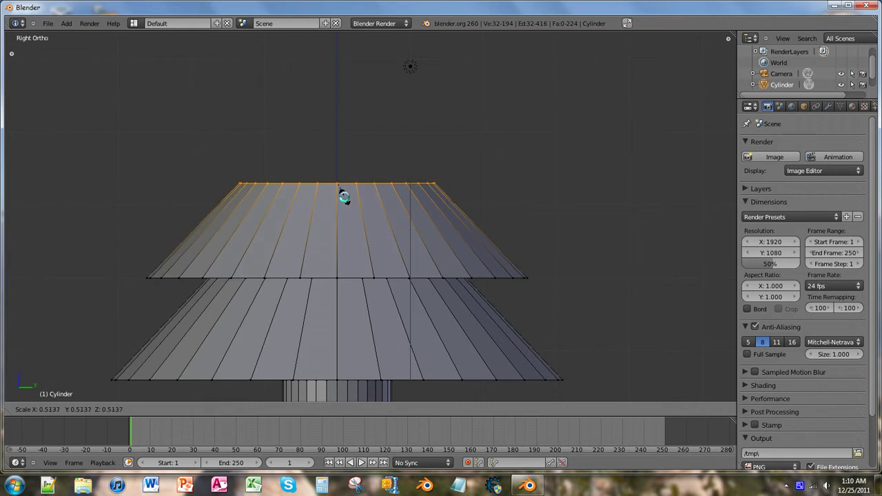
pyautogui.click(344, 197)
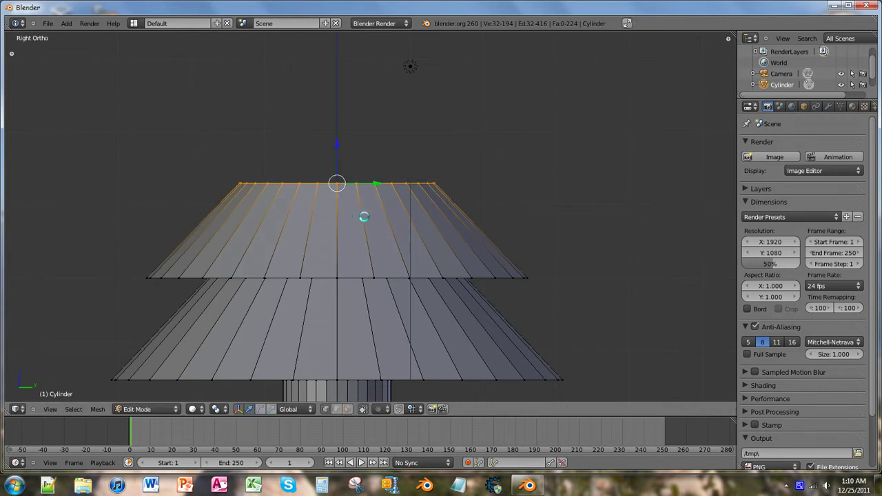
pyautogui.scroll(-2, 373, 253)
pyautogui.scroll(-1, 376, 262)
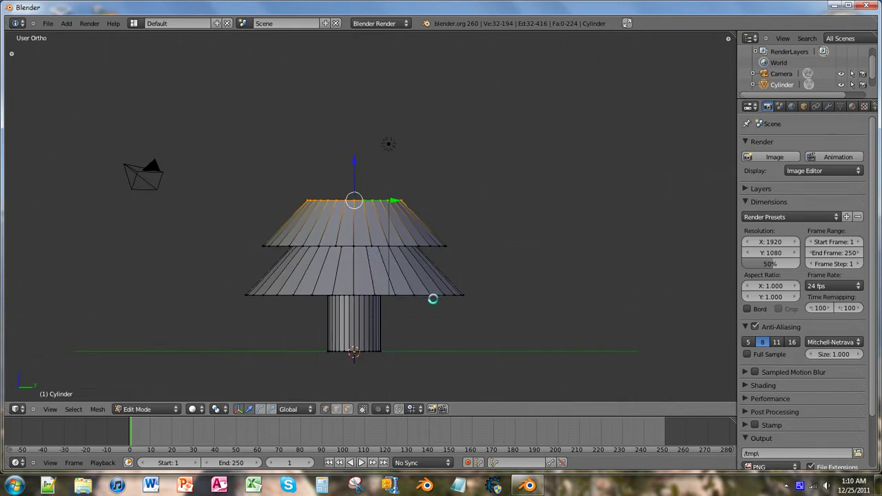
# Return to the Right Ortho side view and frame the tree's top tier
pyautogui.moveTo(434, 297); pyautogui.dragTo(458, 291, button='middle')
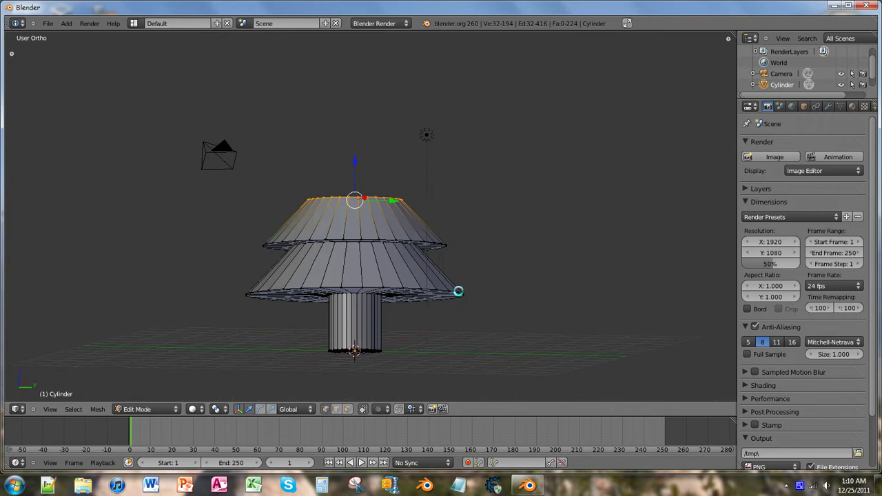
pyautogui.press('KP_3')
pyautogui.scroll(5, 551, 277)
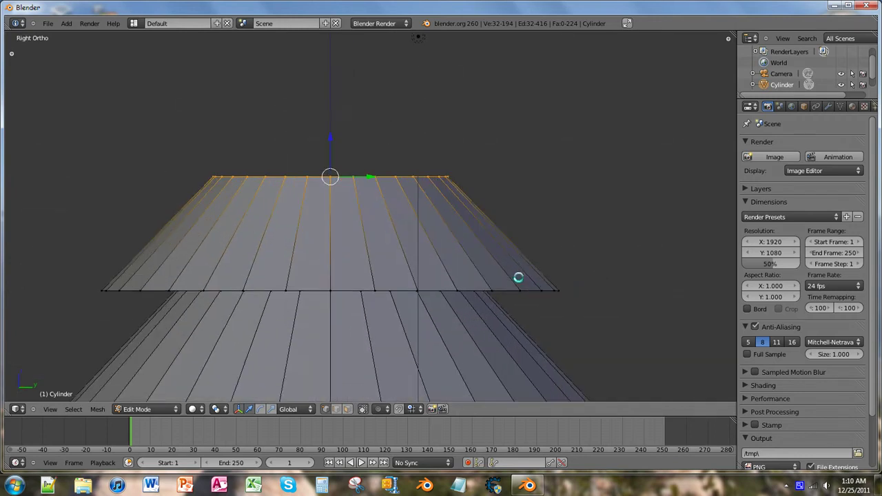
pyautogui.scroll(-1, 545, 284)
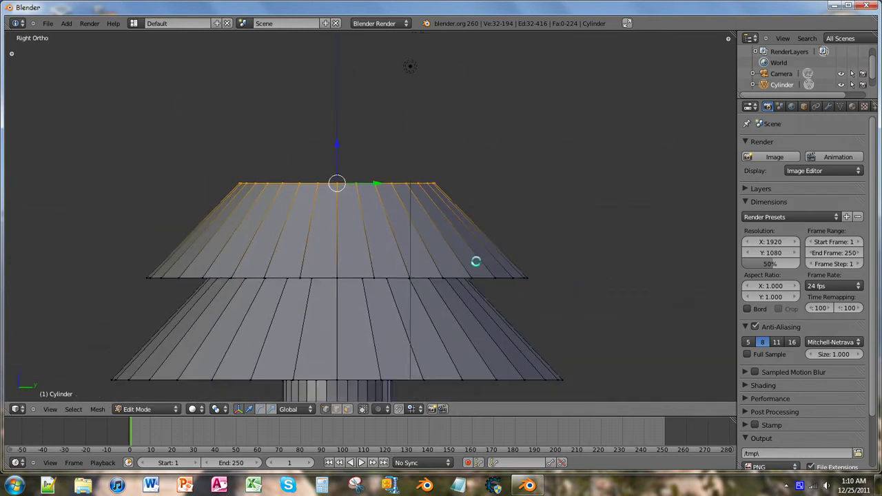
pyautogui.keyDown('shift'); pyautogui.moveTo(440, 242); pyautogui.dragTo(450, 316, button='middle'); pyautogui.keyUp('shift')
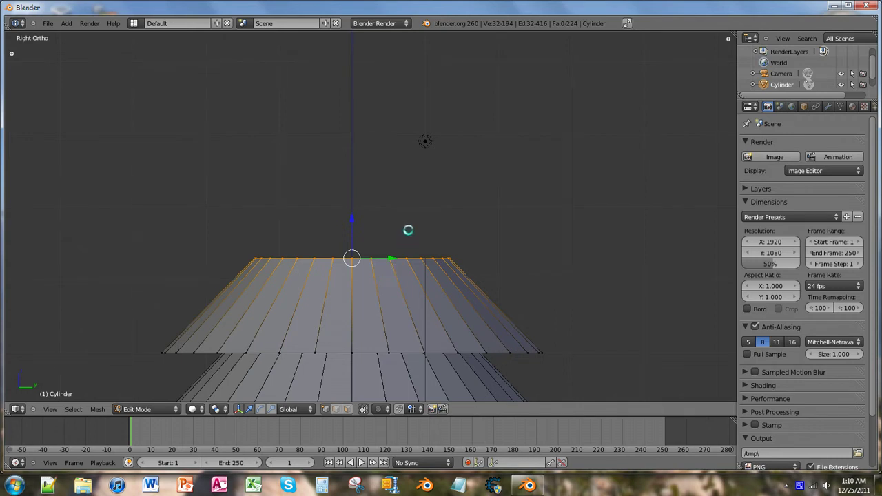
# Extrude a ring in place on top and widen it about 1.57 times
pyautogui.press('e')
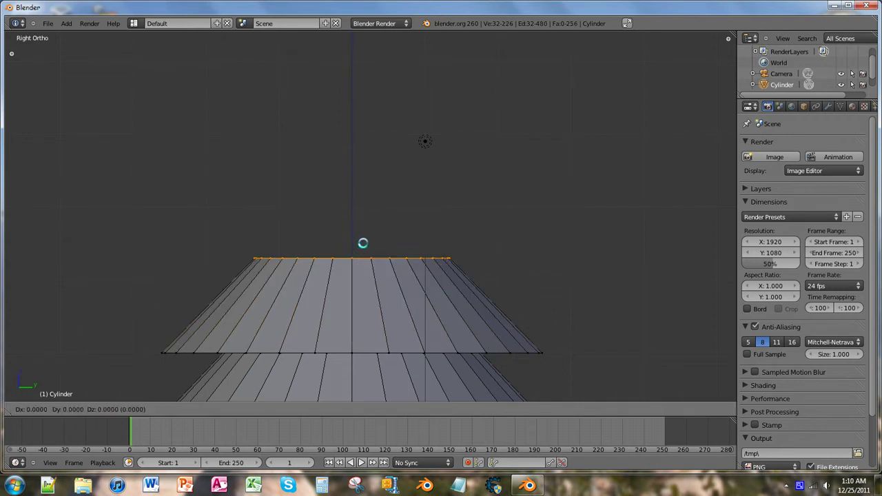
pyautogui.rightClick(363, 243)
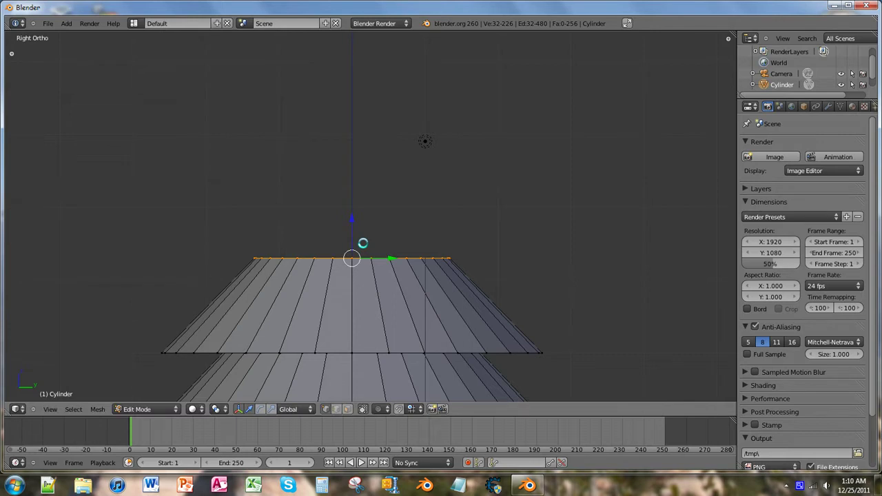
pyautogui.press('s')
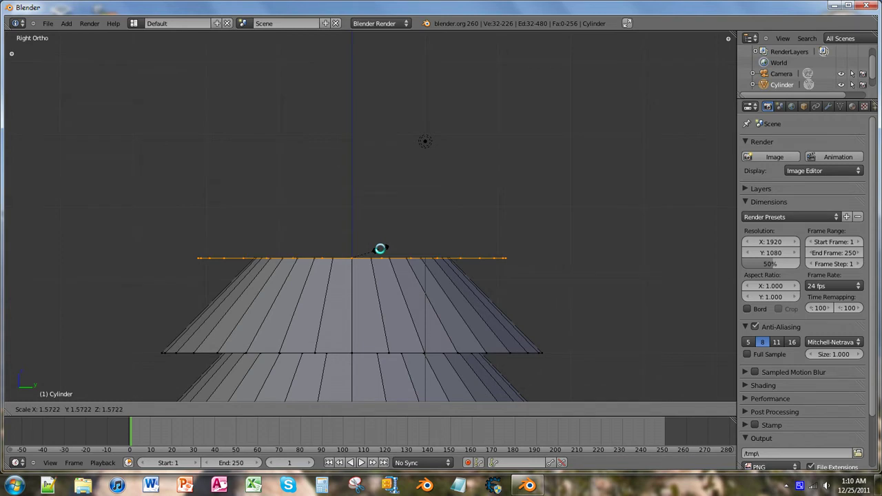
pyautogui.click(380, 249)
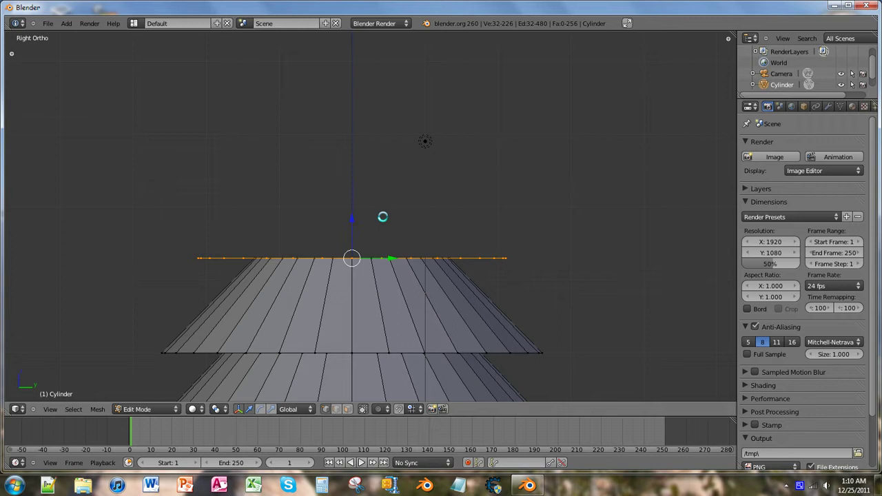
# Extrude the flared ring straight up 1 unit and begin shrinking its top
pyautogui.press('e')
pyautogui.press('z')
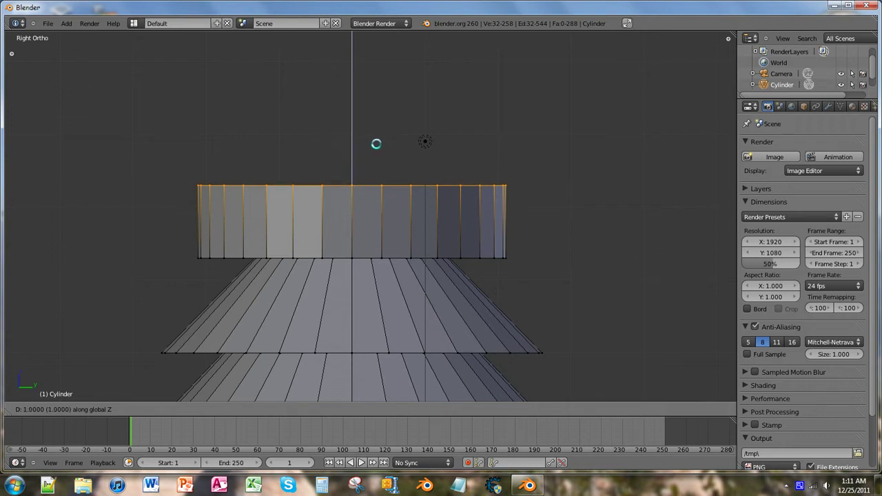
pyautogui.click(376, 143)
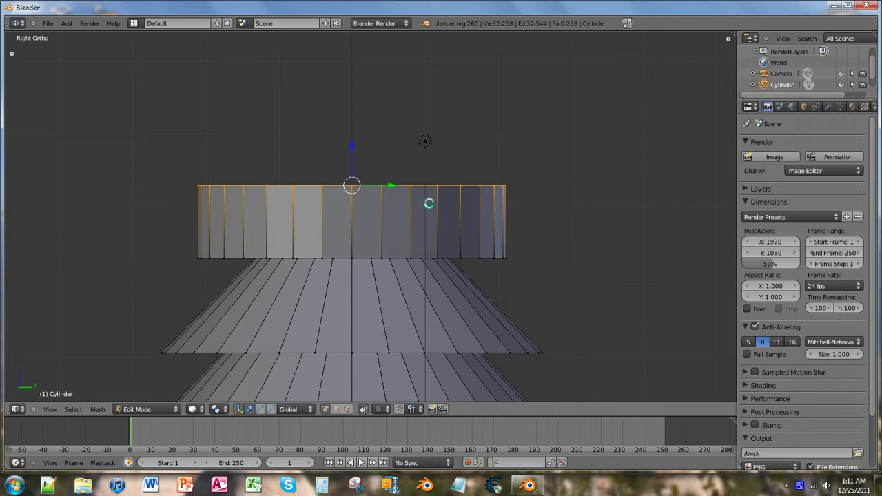
pyautogui.press('s')
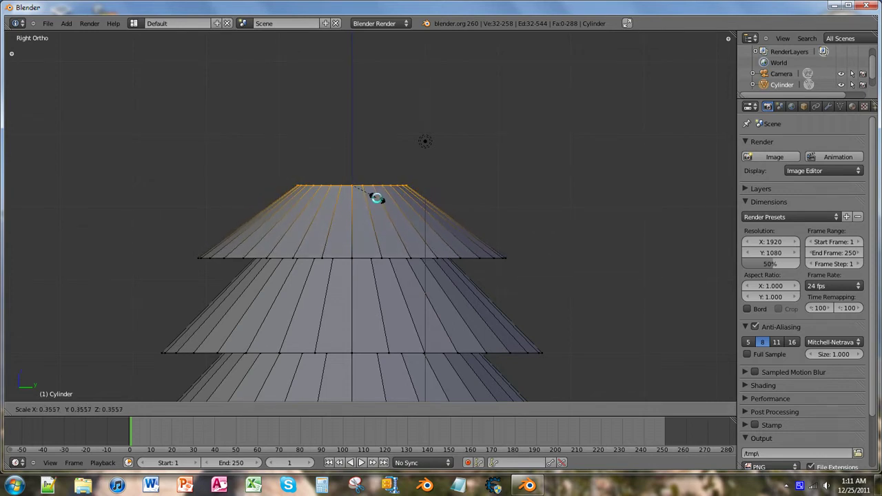
# Shrink the third tier's top to about a third, then extrude a ring widened 1.82 times
pyautogui.click(376, 198)
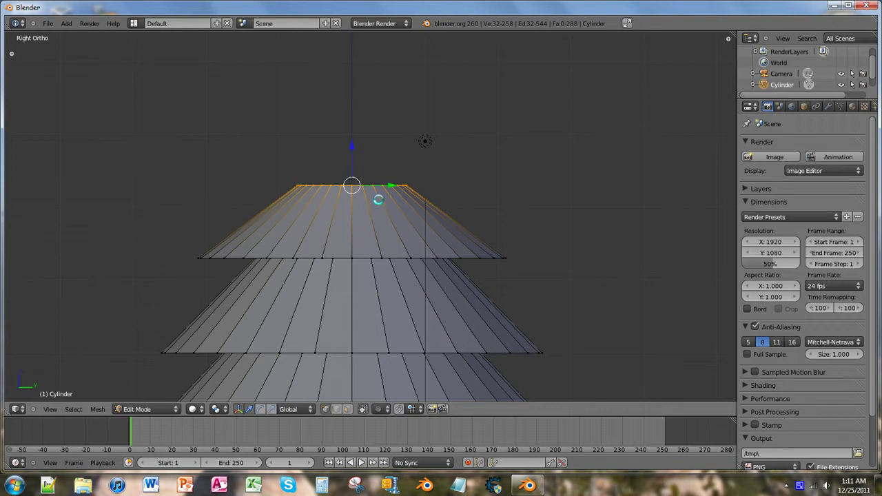
pyautogui.press('e')
pyautogui.rightClick(378, 199)
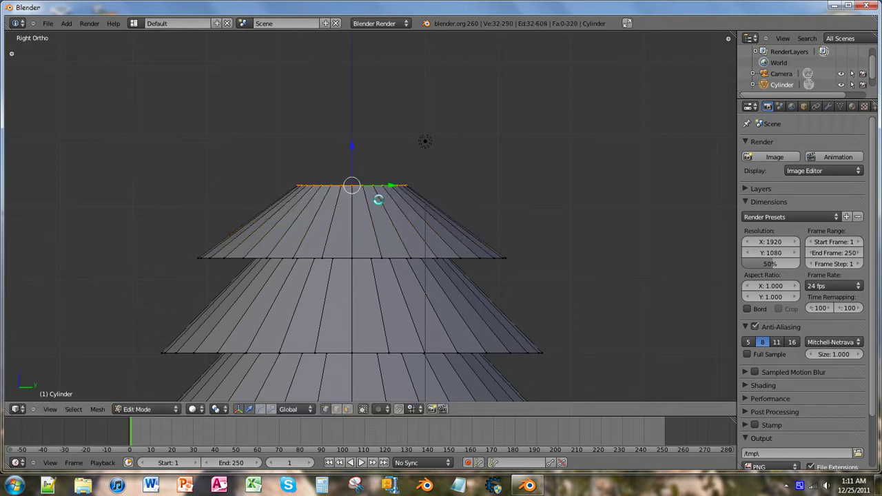
pyautogui.press('s')
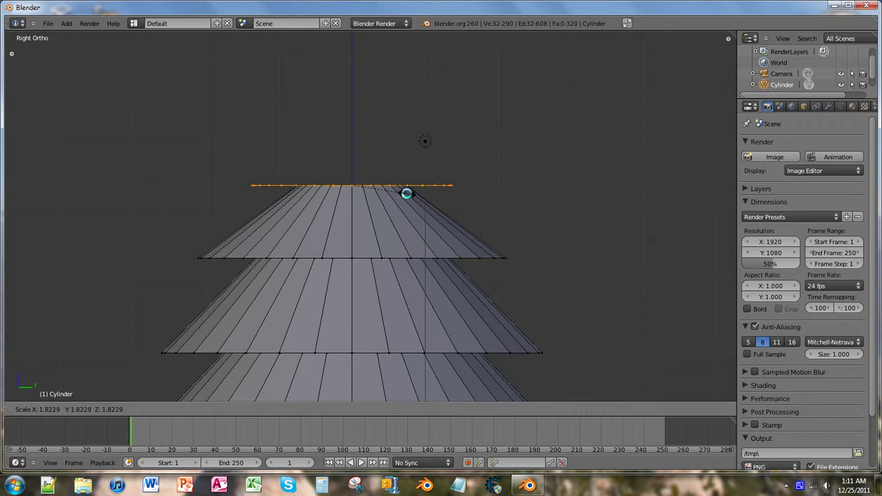
pyautogui.click(406, 194)
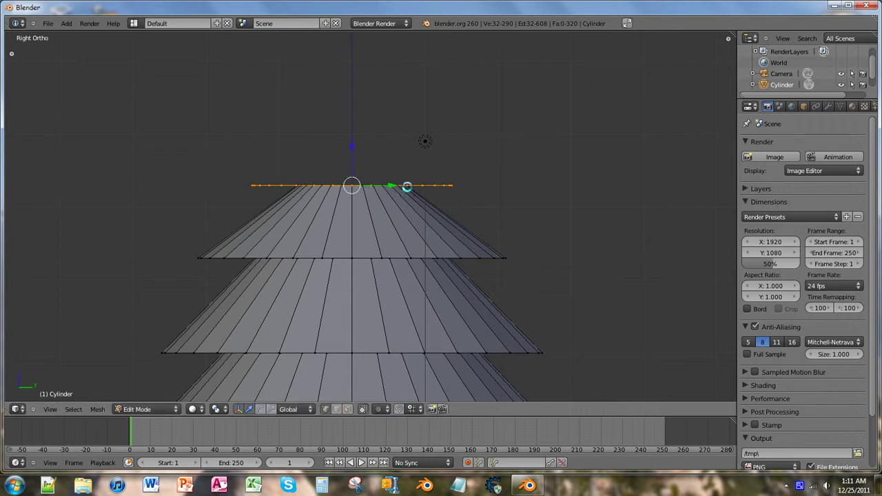
# Raise the flared ring 0.5 units along Z and taper its top inward
pyautogui.press('g')
pyautogui.press('z')
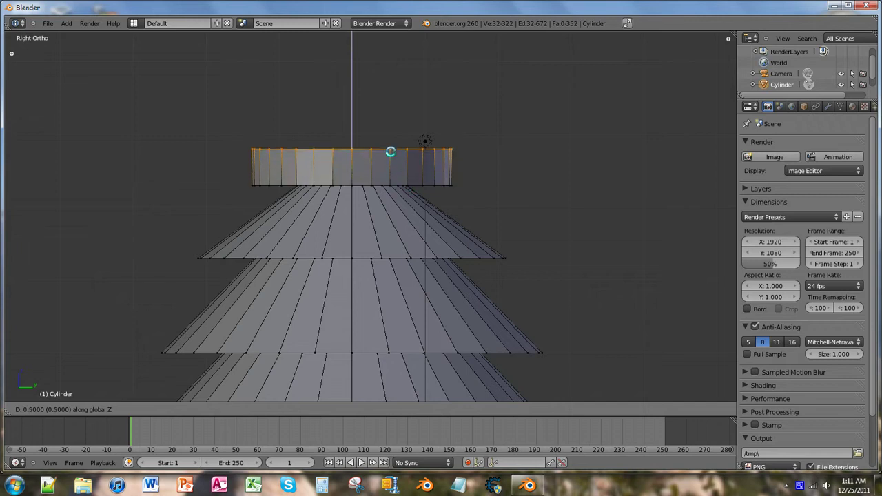
pyautogui.click(390, 145)
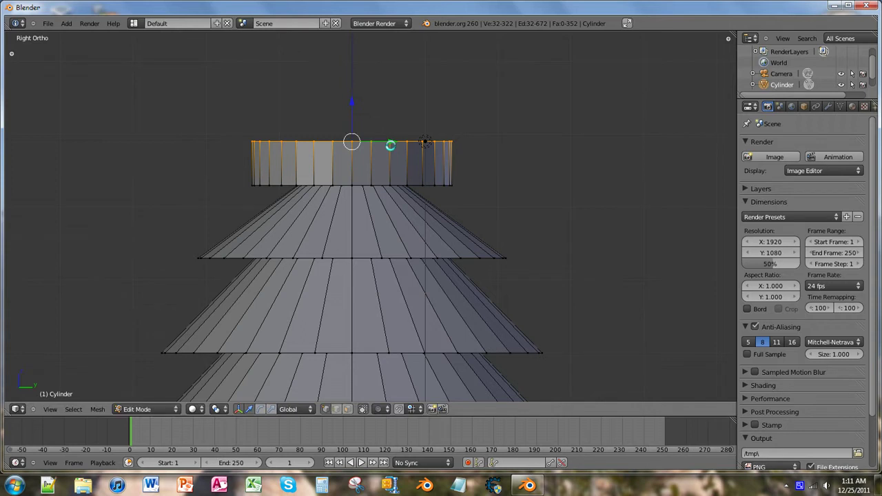
pyautogui.press('s')
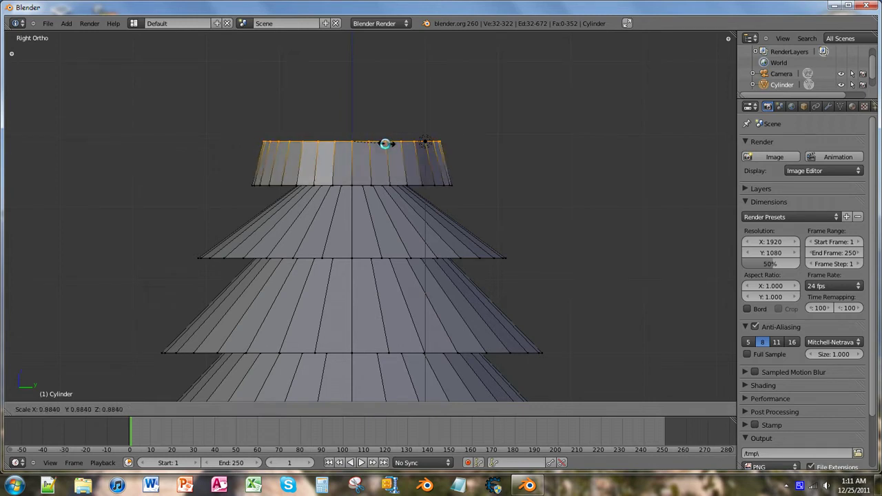
pyautogui.click(370, 145)
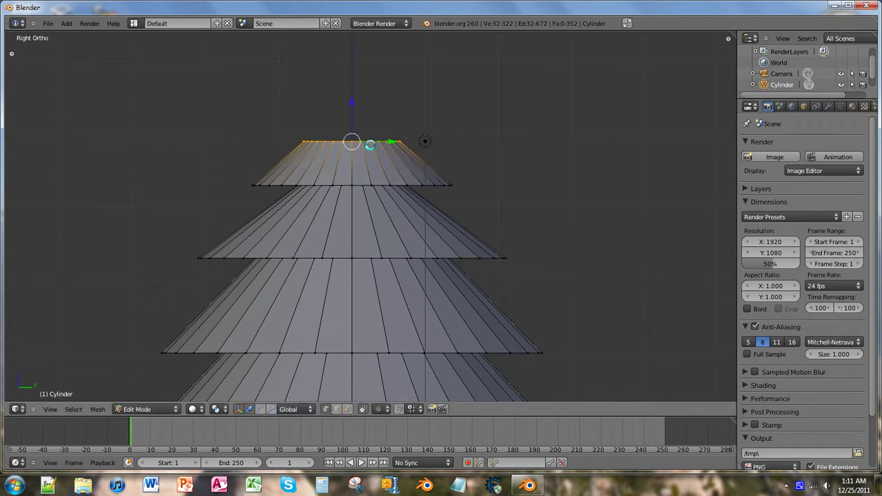
pyautogui.keyDown('shift'); pyautogui.moveTo(387, 142); pyautogui.dragTo(396, 213, button='middle'); pyautogui.keyUp('shift')
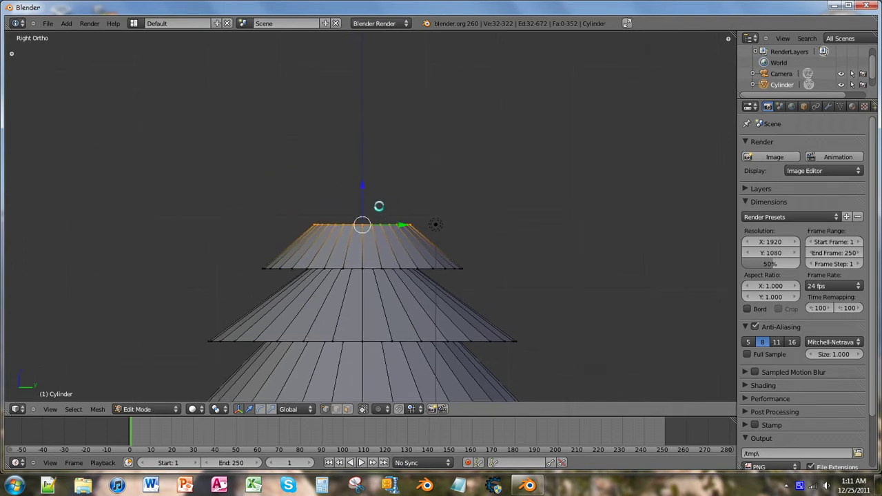
# Undo the stray extrusion and rescale the top loop inward by 0.5038
pyautogui.press('e')
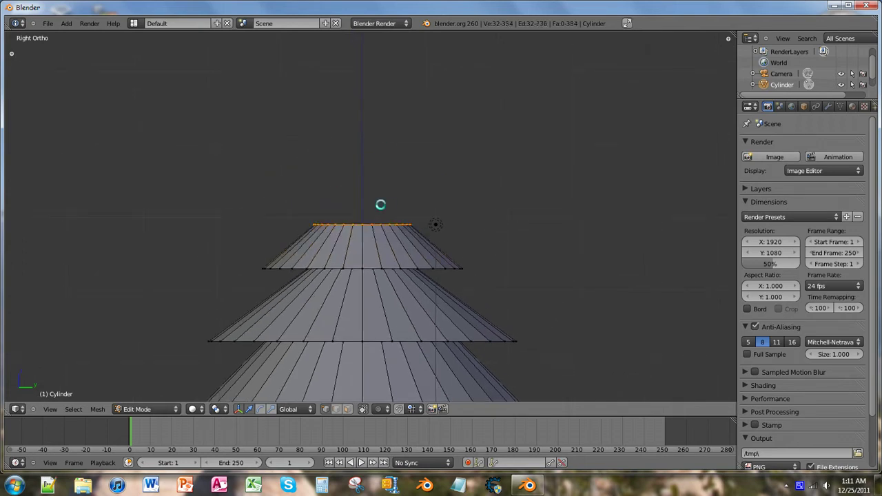
pyautogui.rightClick(436, 224)
pyautogui.hotkey('ctrl', 'z')
pyautogui.hotkey('ctrl', 'z')
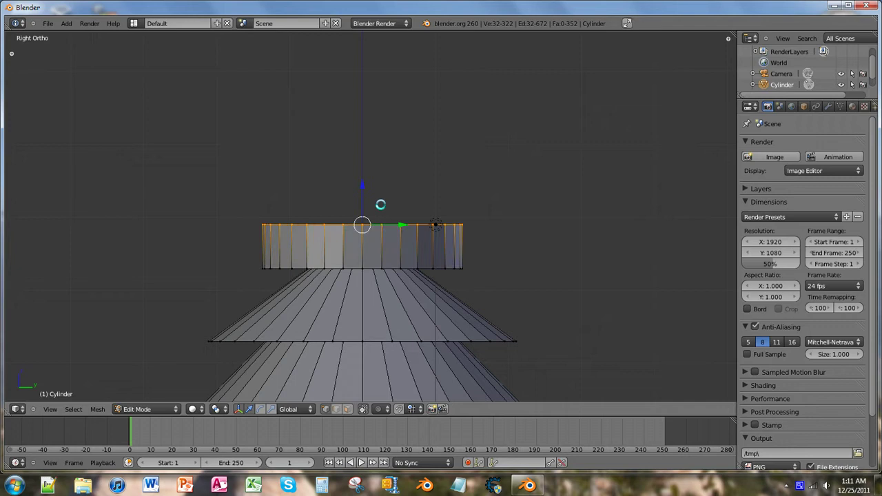
pyautogui.press('s')
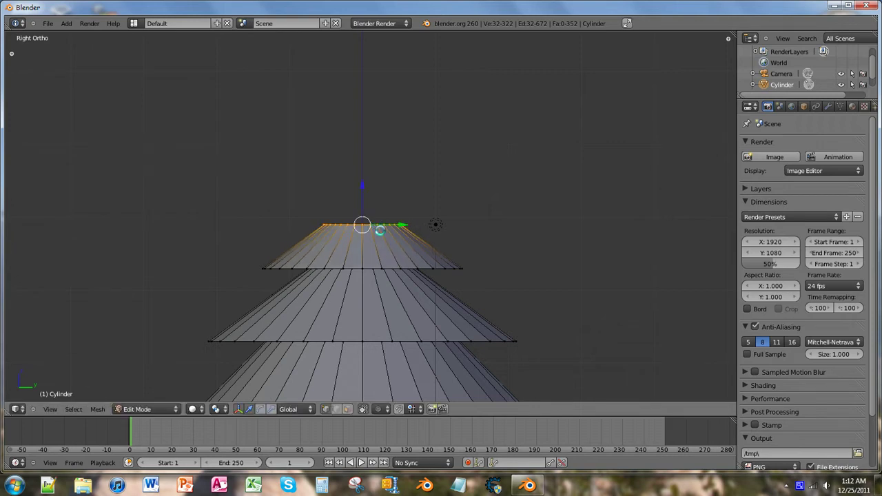
pyautogui.scroll(-2, 393, 258)
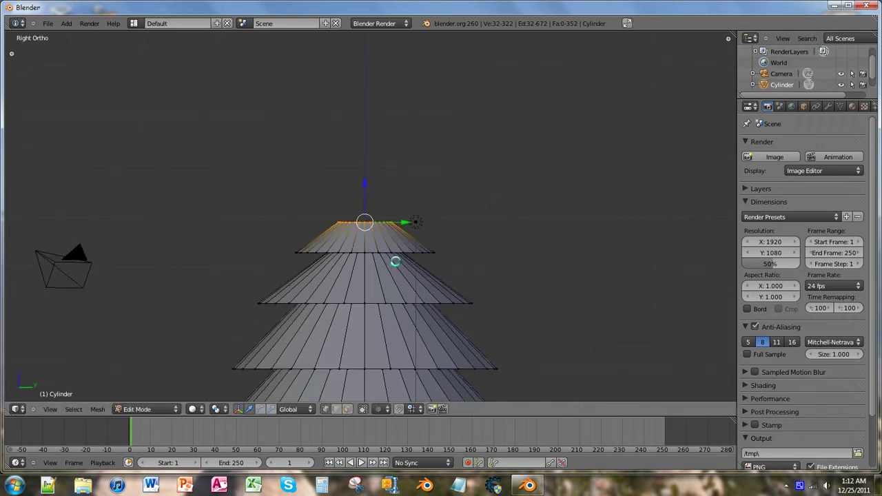
pyautogui.scroll(-2, 396, 262)
pyautogui.scroll(8, 395, 267)
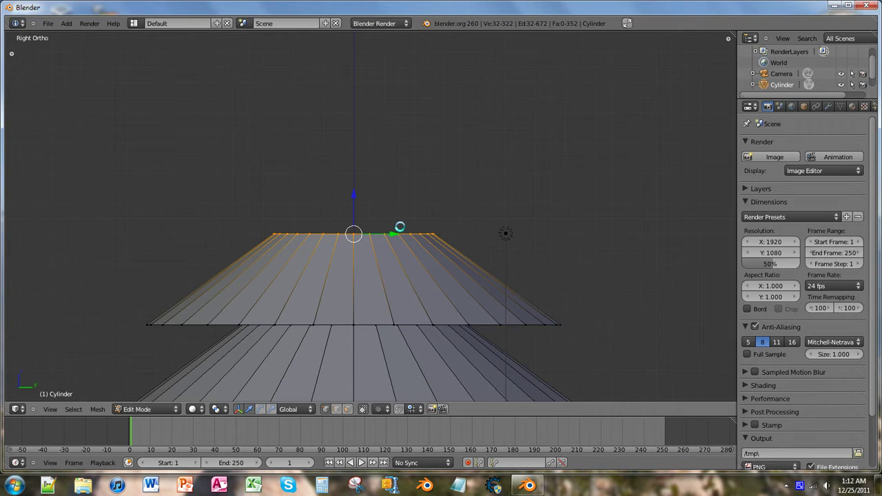
# Extrude the top loop in place and widen it outward into a flared ring
pyautogui.press('e')
pyautogui.rightClick(482, 207)
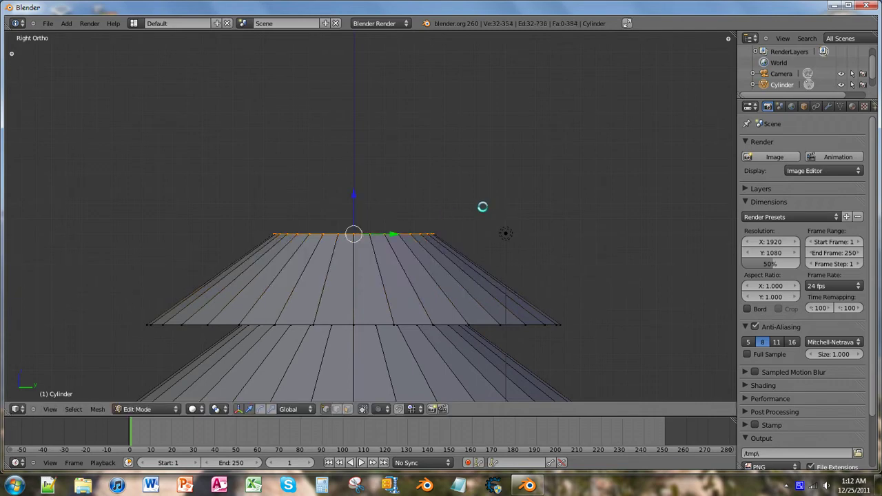
pyautogui.press('s')
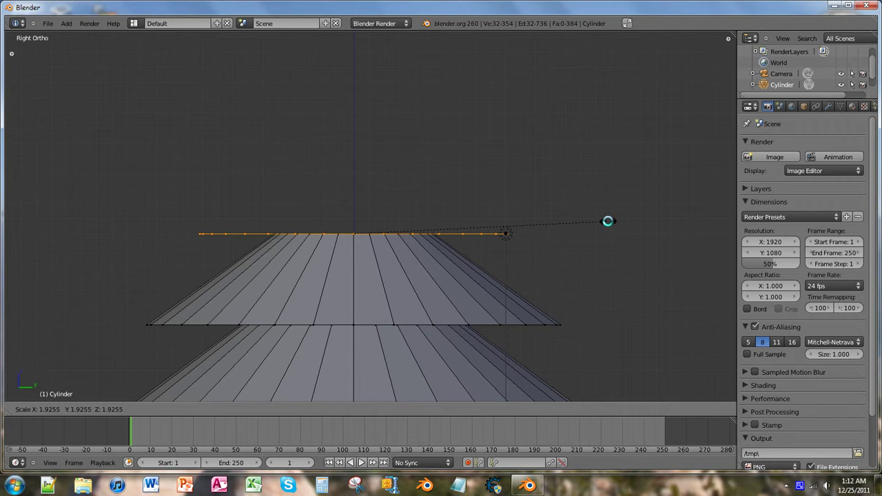
pyautogui.click(608, 221)
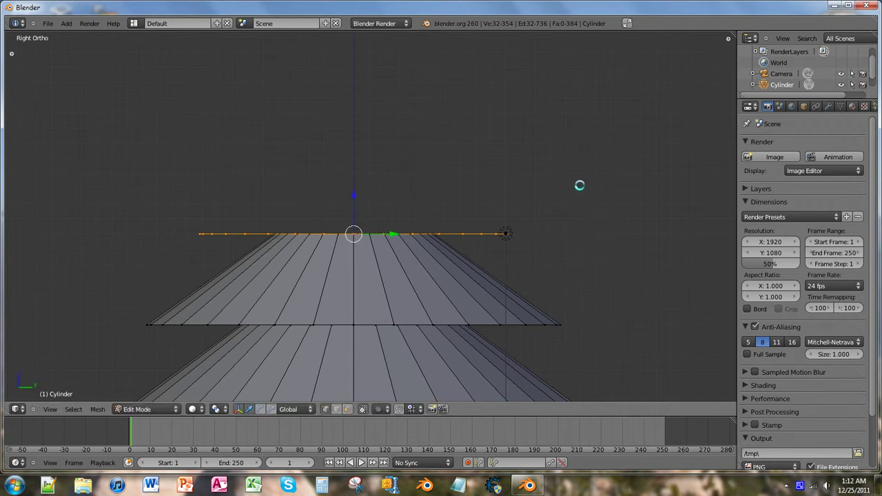
# Raise the flared ring 0.5 units and start shrinking it toward 0.2870
pyautogui.press('g')
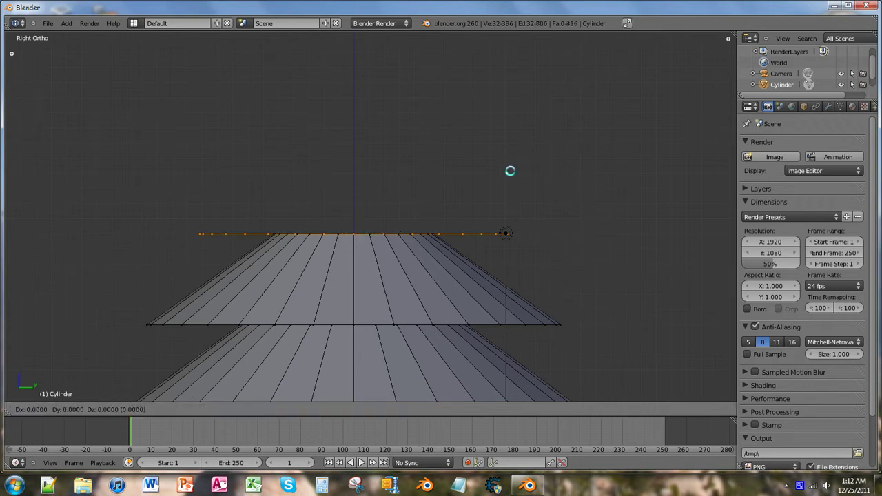
pyautogui.press('z')
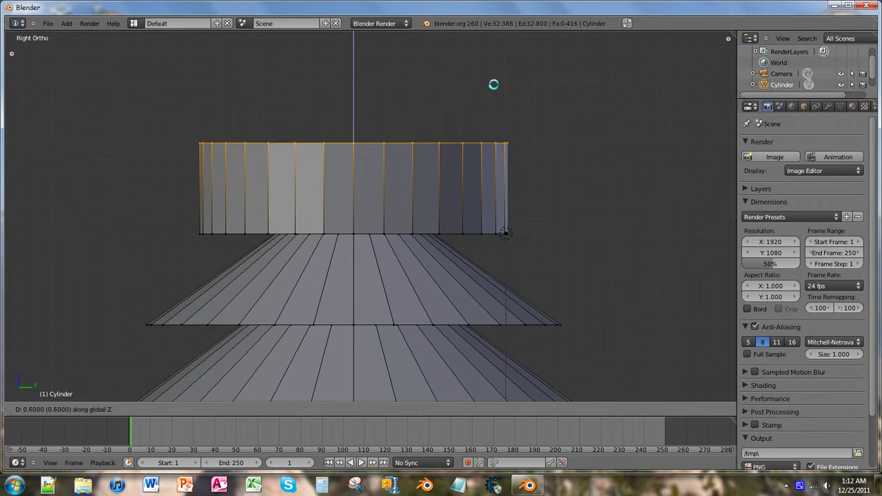
pyautogui.click(493, 89)
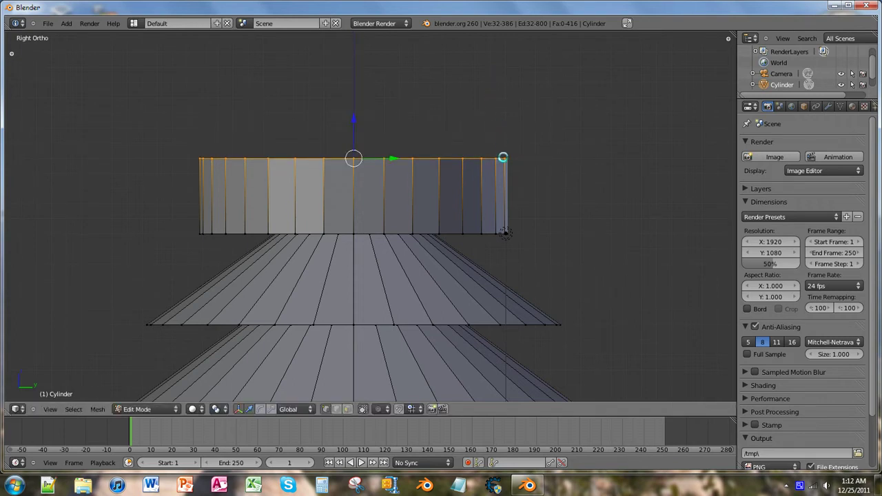
pyautogui.press('s')
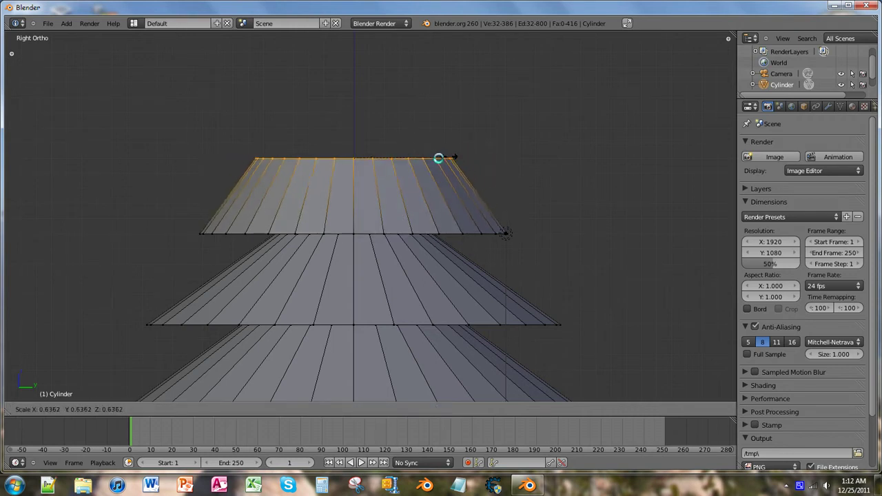
# Finish tapering the top ring, then extrude a new ring enlarged to flare outward
pyautogui.click(394, 158)
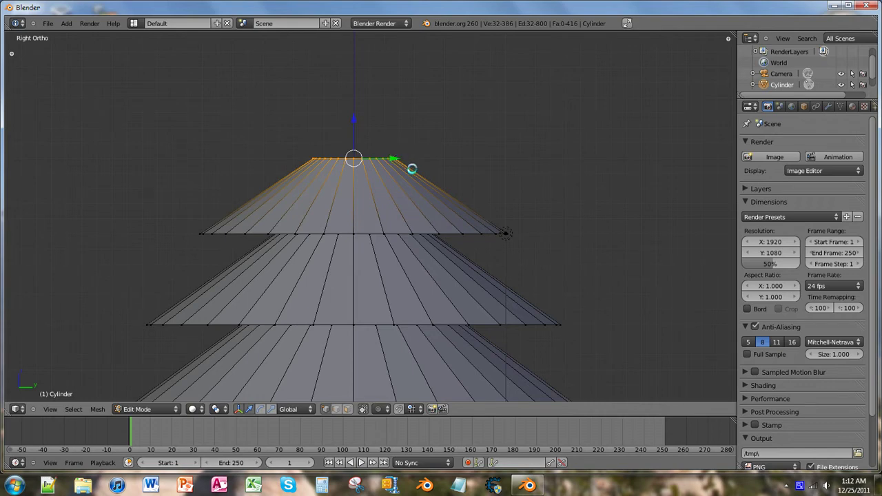
pyautogui.scroll(1, 415, 169)
pyautogui.scroll(-1, 415, 169)
pyautogui.press('e')
pyautogui.rightClick(415, 168)
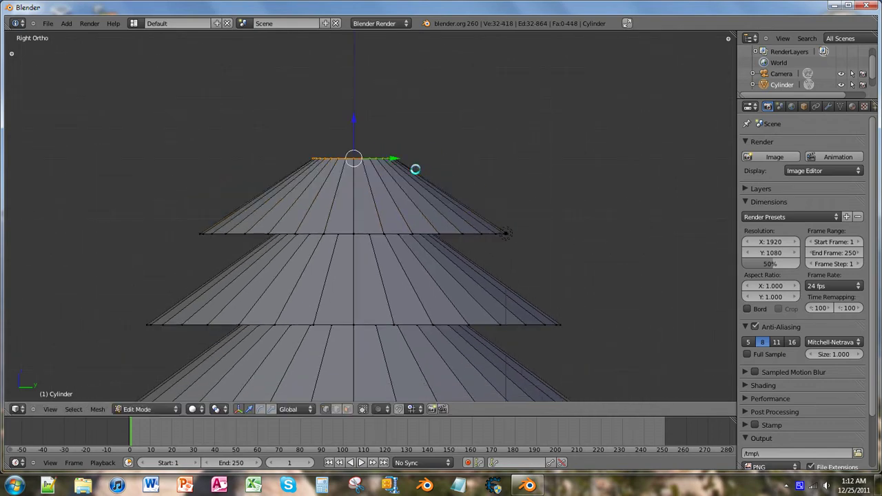
pyautogui.press('s')
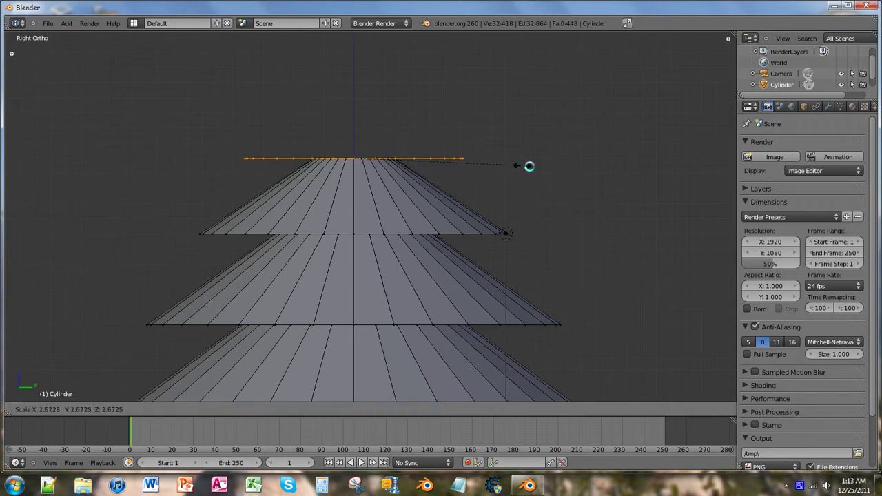
pyautogui.click(520, 168)
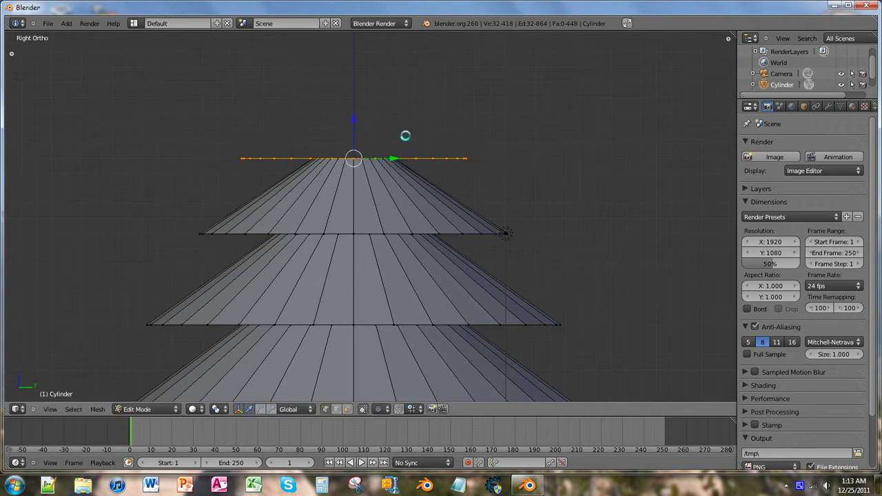
# Extrude a straight band 0.5 units up along Z and check it from a level side view
pyautogui.press('e')
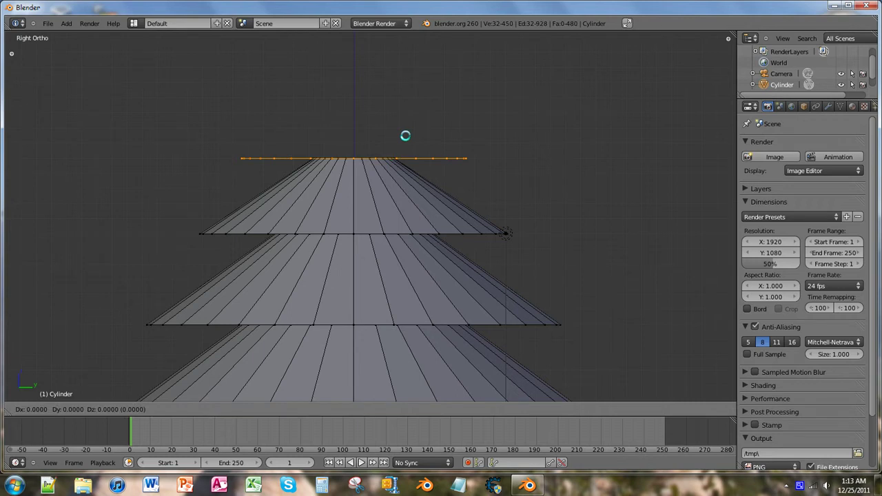
pyautogui.press('z')
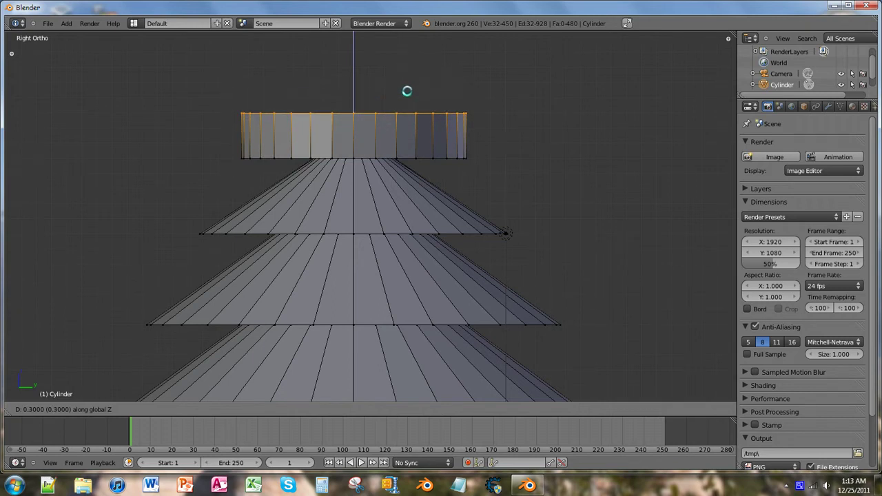
pyautogui.click(405, 46)
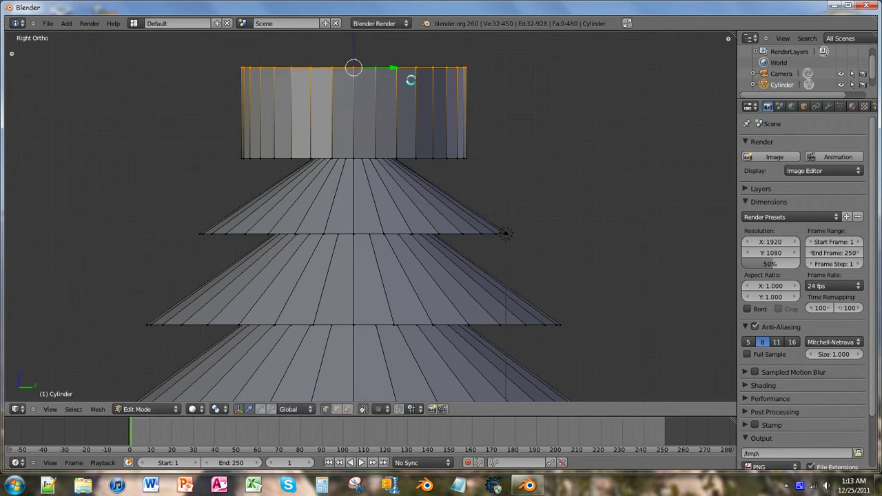
pyautogui.scroll(-3, 423, 193)
pyautogui.scroll(-3, 475, 221)
pyautogui.scroll(-3, 489, 233)
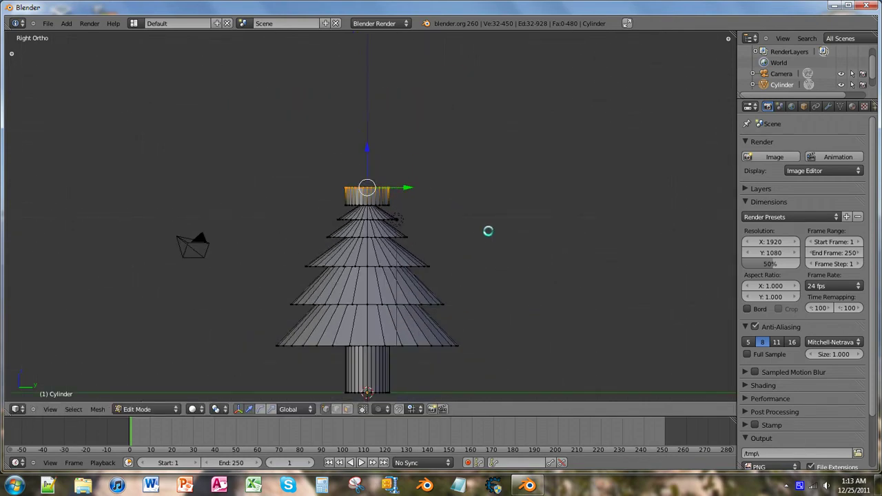
pyautogui.moveTo(503, 255)
pyautogui.mouseDown(button='middle')
pyautogui.moveTo(378, 343)
pyautogui.moveTo(386, 368)
pyautogui.moveTo(467, 248)
pyautogui.moveTo(419, 281)
pyautogui.moveTo(248, 222)
pyautogui.moveTo(473, 271)
pyautogui.moveTo(498, 251)
pyautogui.mouseUp(button='middle')
pyautogui.scroll(4, 497, 252)
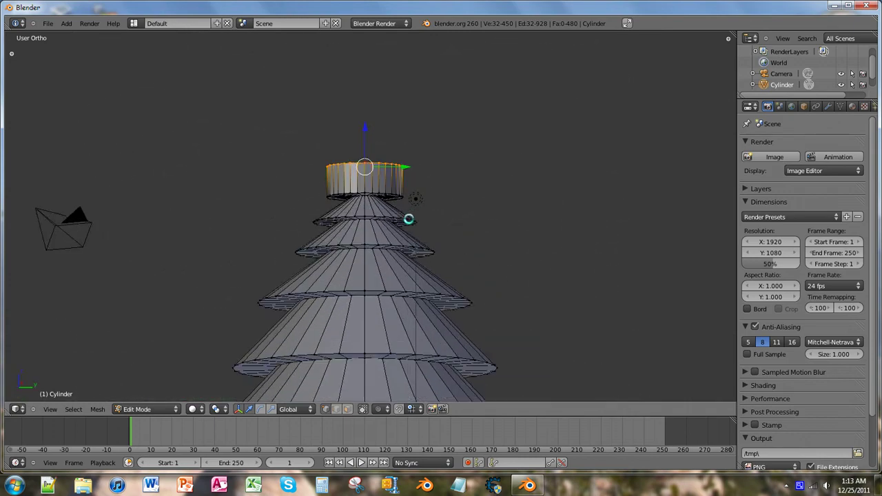
pyautogui.moveTo(409, 216); pyautogui.dragTo(366, 228, button='middle')
pyautogui.press('KP_3')
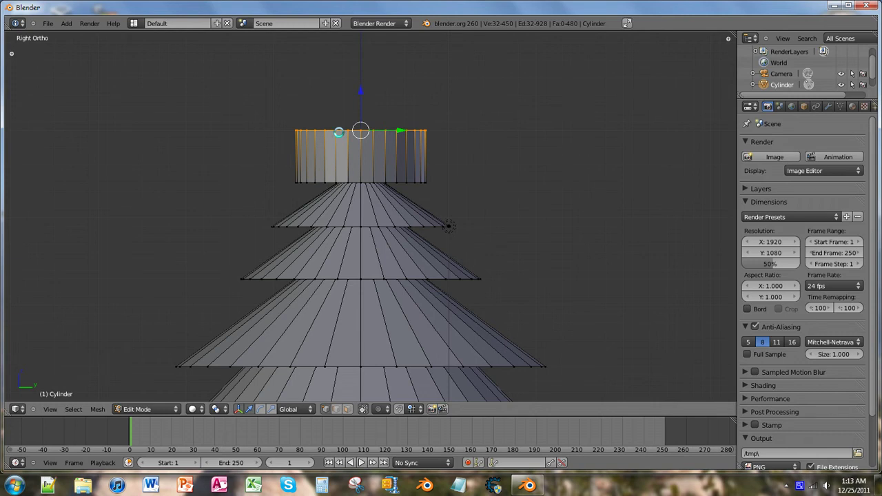
# Merge the top ring's vertices At Center into one pointed tip
pyautogui.hotkey('alt', 'm')
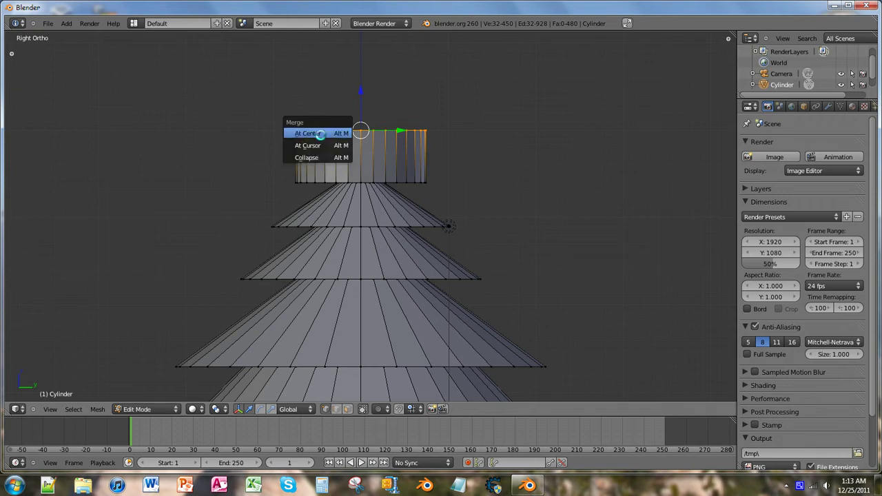
pyautogui.click(319, 134)
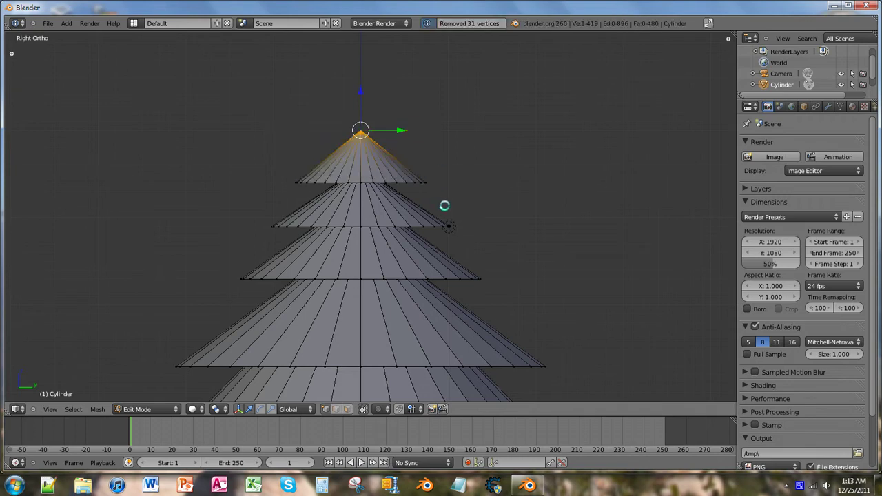
pyautogui.moveTo(486, 270); pyautogui.dragTo(454, 264, button='middle')
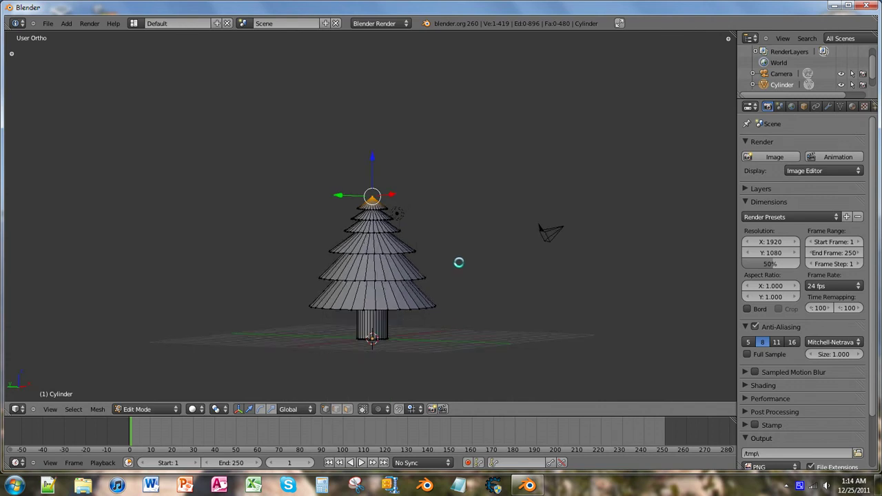
# Start Save As and browse to M:\Blender Files\Models\Blend
pyautogui.click(50, 24)
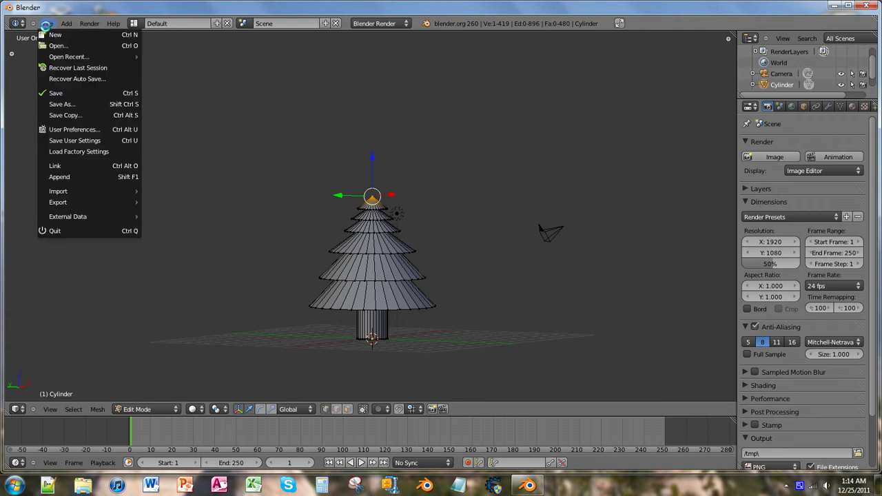
pyautogui.click(81, 103)
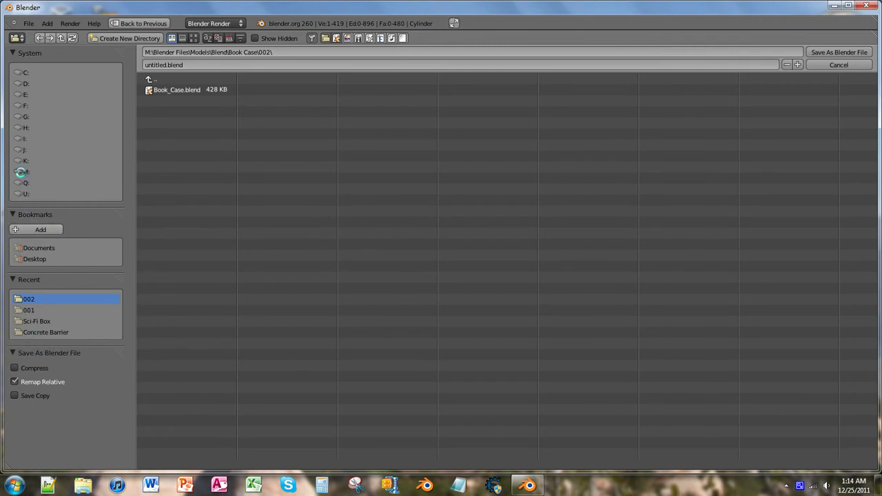
pyautogui.click(20, 172)
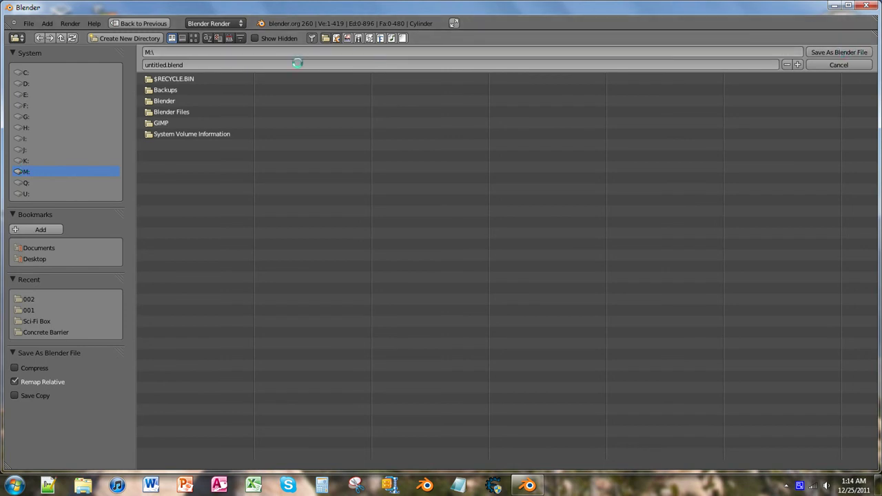
pyautogui.click(177, 111)
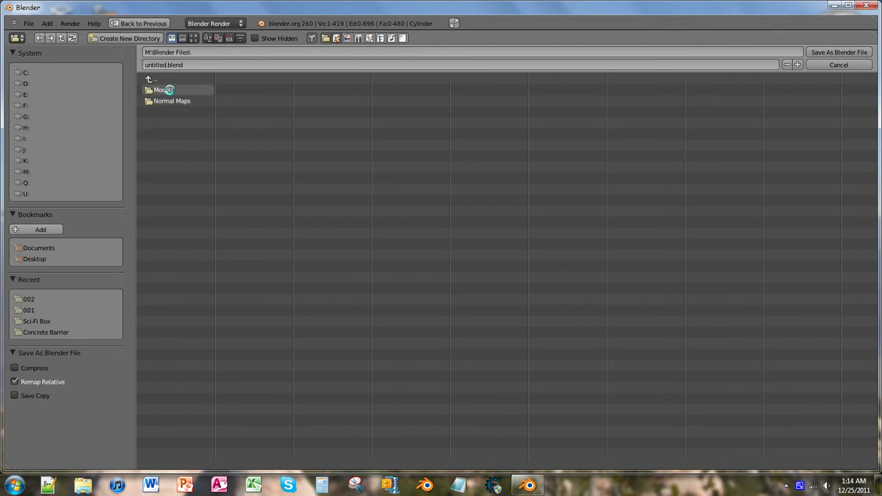
pyautogui.click(167, 89)
pyautogui.click(165, 111)
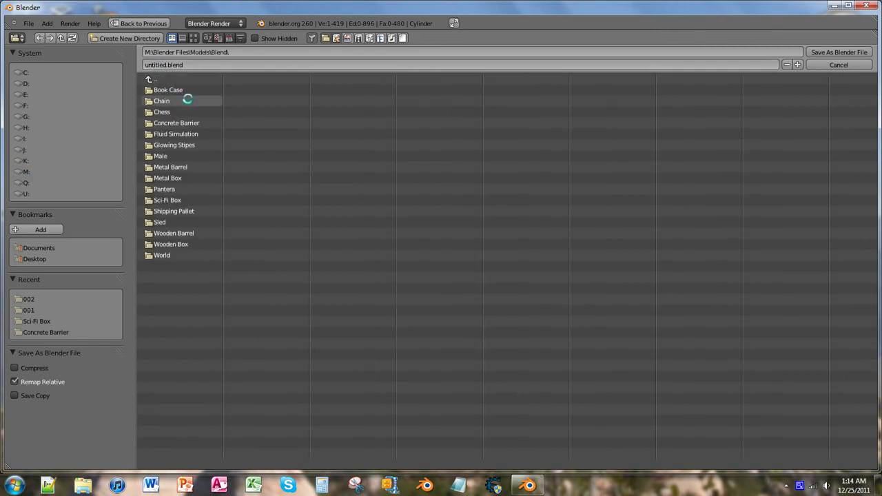
# Create a Christmas Tree Tutorial folder with a 001 subfolder and open it
pyautogui.click(125, 38)
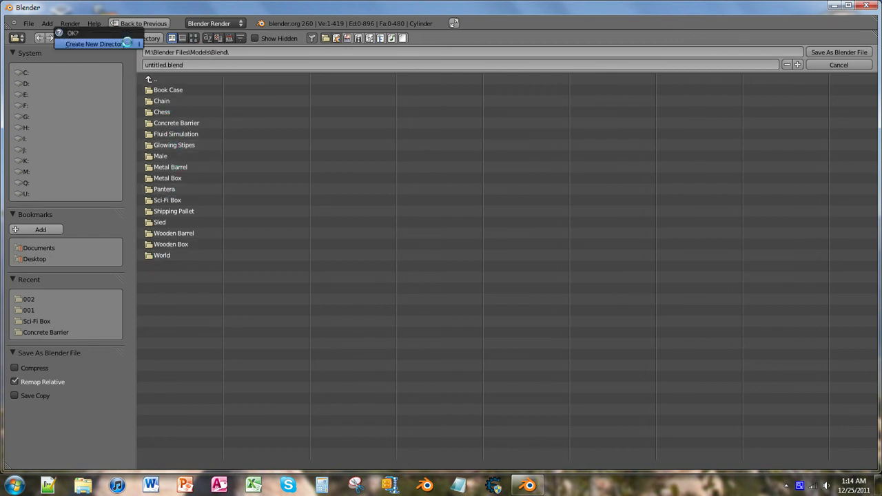
pyautogui.click(112, 41)
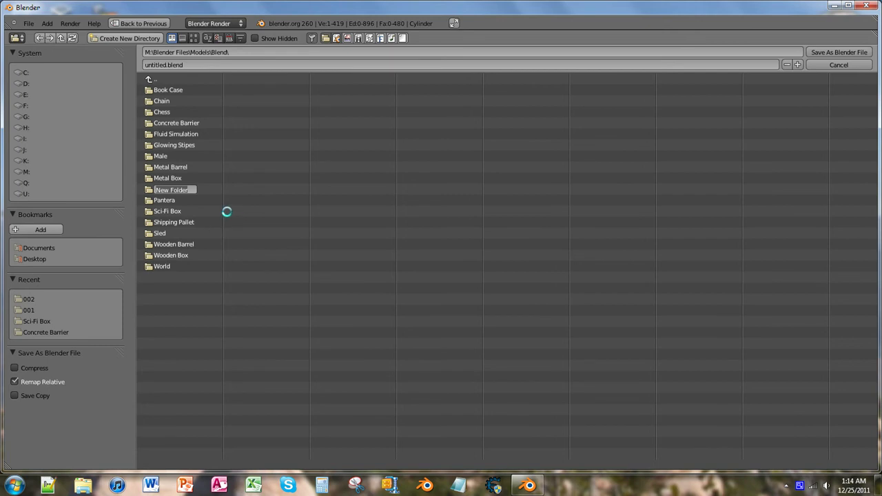
pyautogui.write('Christmas Tree Tutorial')
pyautogui.press('Return')
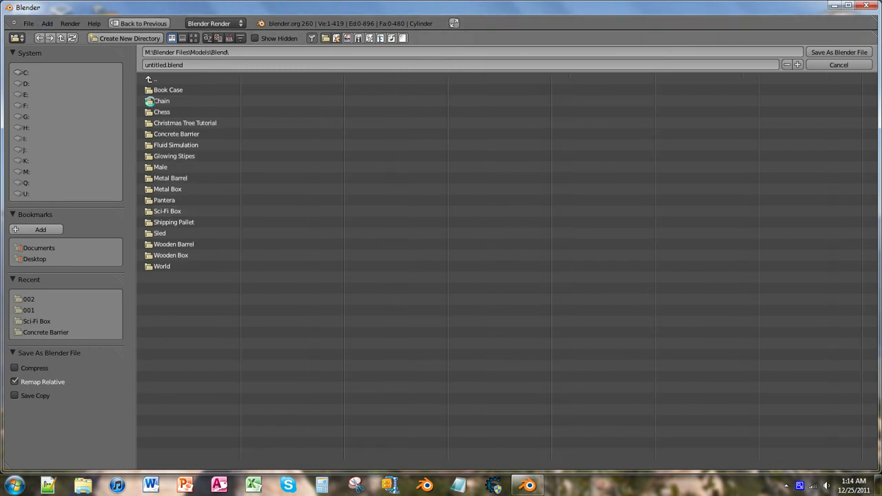
pyautogui.click(182, 122)
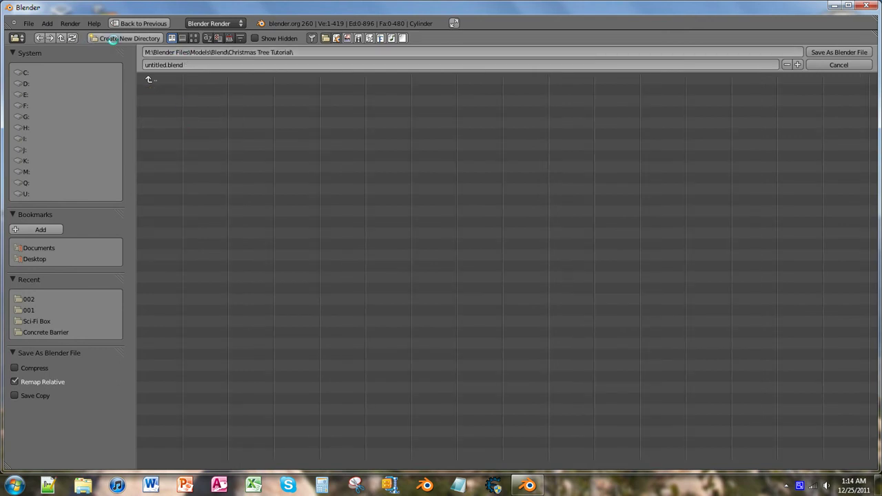
pyautogui.click(116, 38)
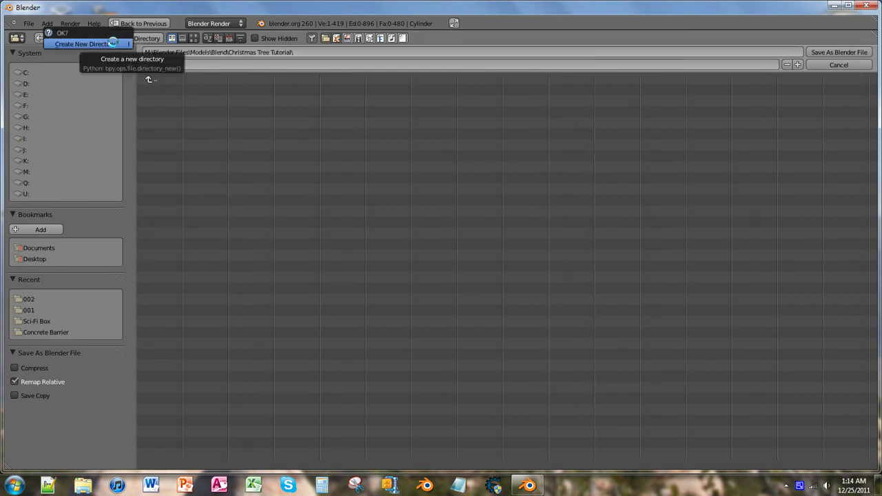
pyautogui.click(113, 43)
pyautogui.press('BackSpace')
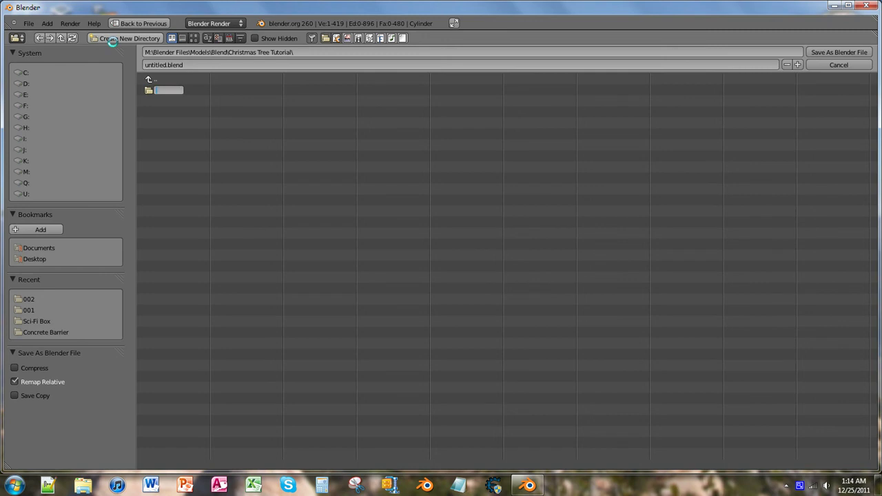
pyautogui.write('001')
pyautogui.press('Return')
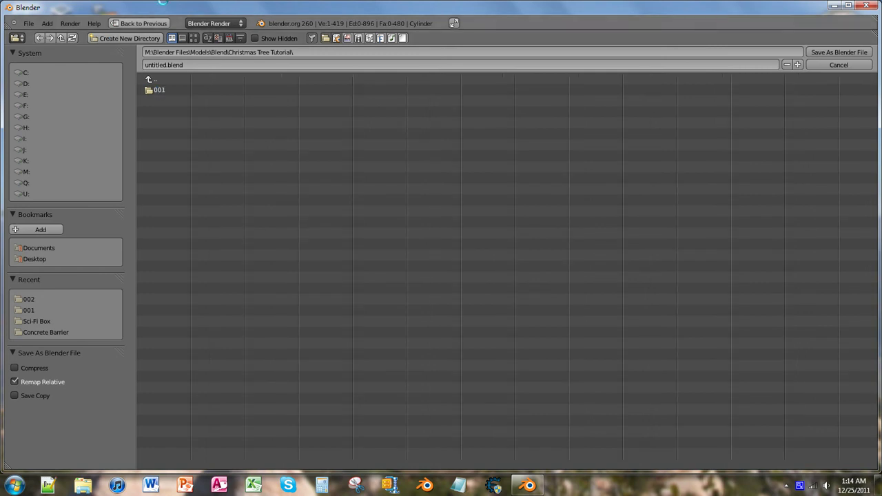
pyautogui.click(148, 89)
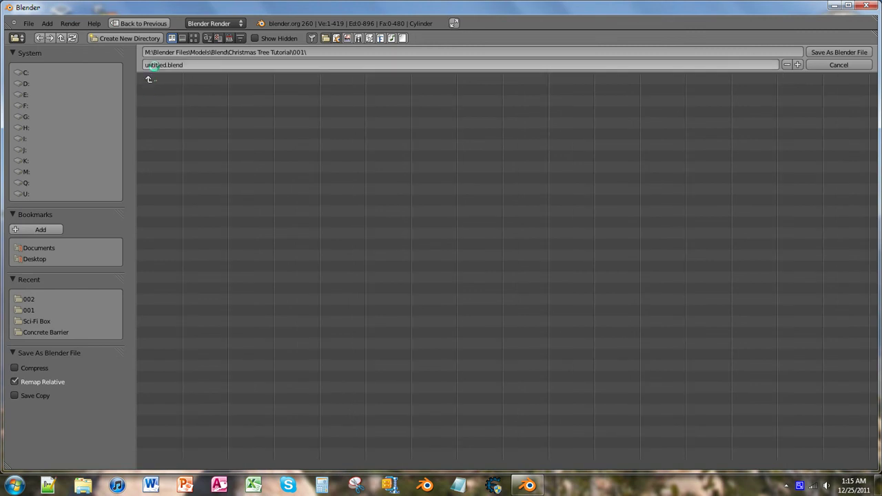
# Save the tree as christmas_tree_tutorial.blend
pyautogui.click(193, 64)
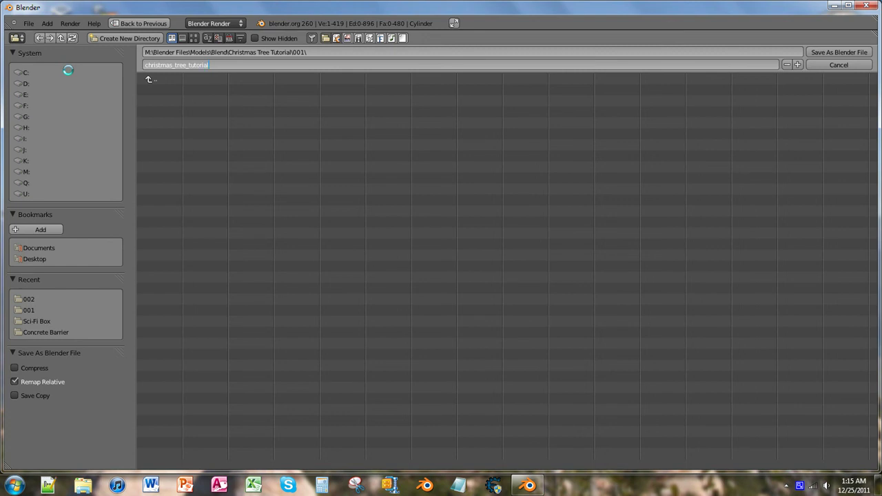
pyautogui.press('Return')
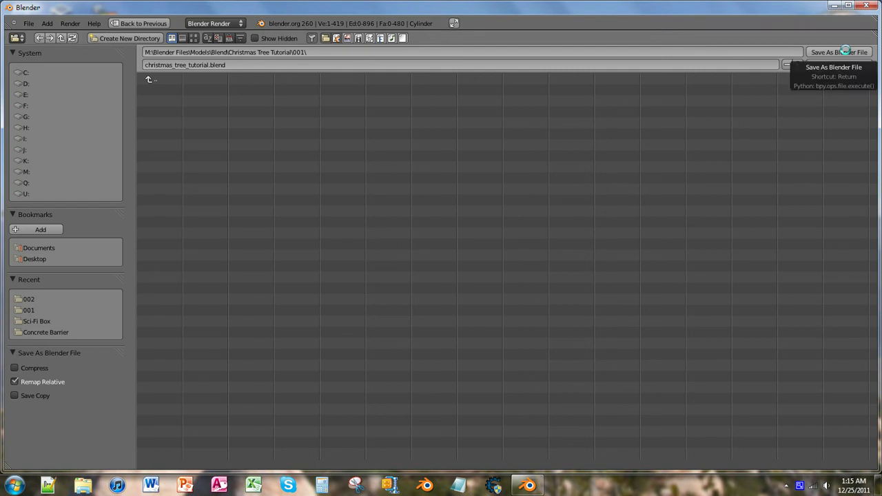
pyautogui.click(845, 52)
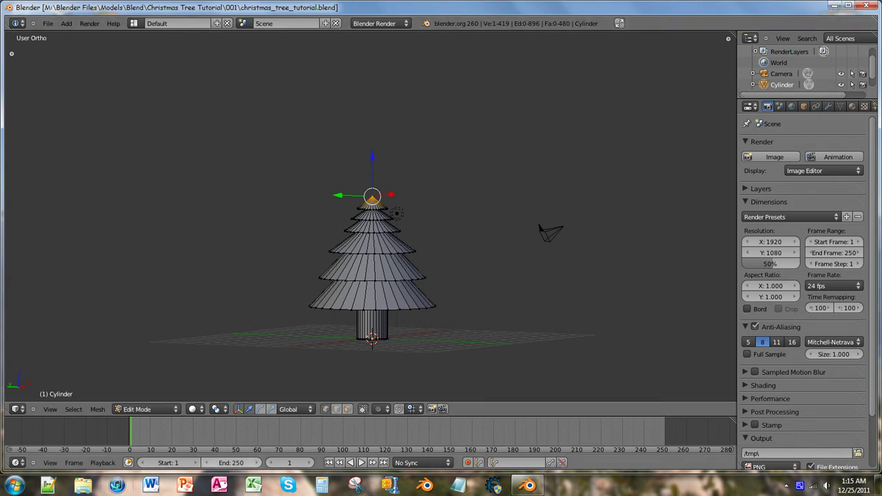
# In Explorer, browse from Computer to Media (M:)\Blender Files\Models\Blend\Christmas Tree Tutorial\001
pyautogui.rightClick(80, 482)
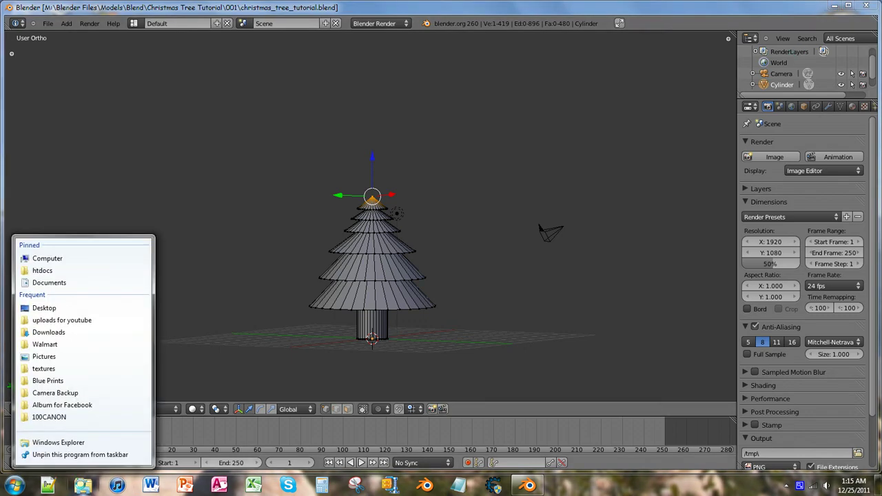
pyautogui.click(79, 256)
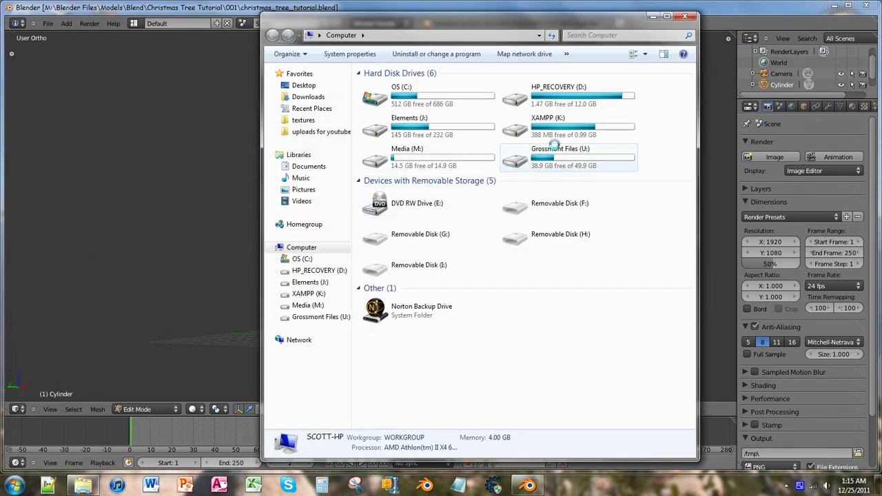
pyautogui.doubleClick(412, 156)
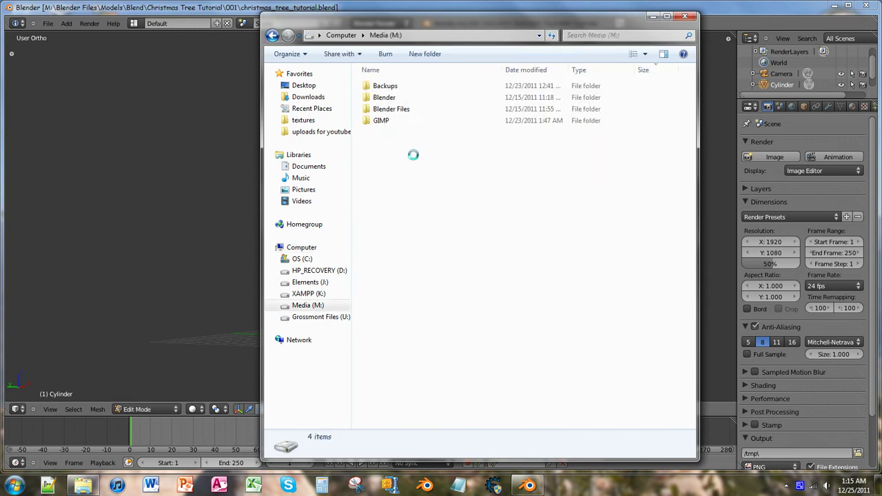
pyautogui.doubleClick(399, 97)
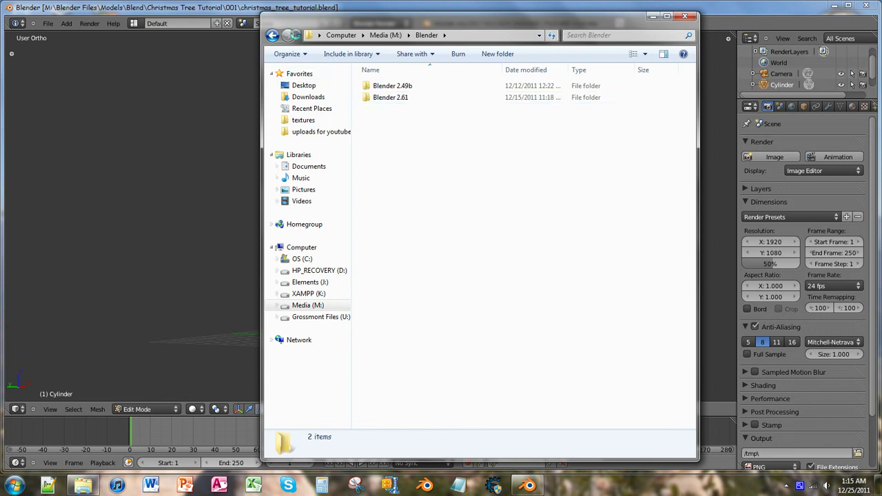
pyautogui.press('BackSpace')
pyautogui.doubleClick(398, 109)
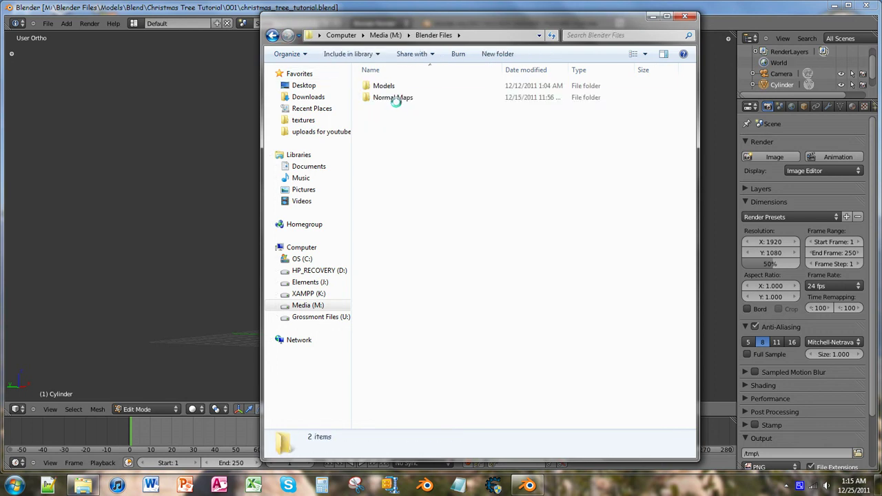
pyautogui.doubleClick(390, 87)
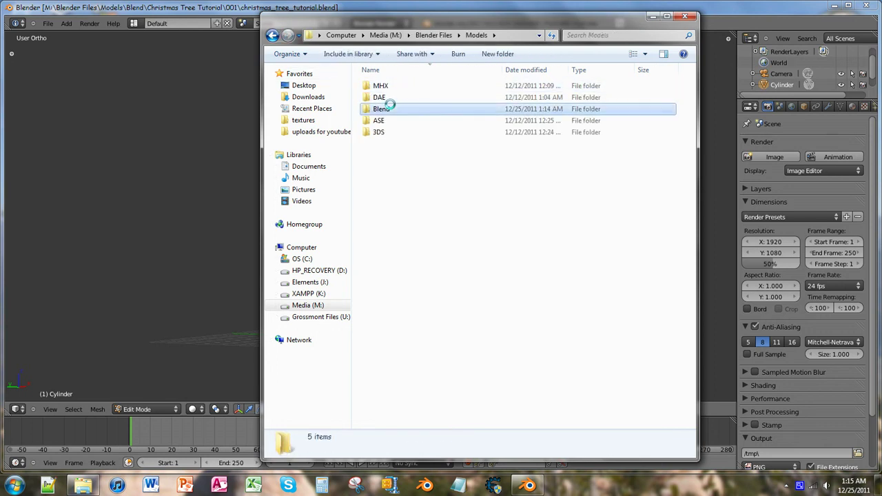
pyautogui.doubleClick(388, 108)
pyautogui.click(398, 122)
pyautogui.doubleClick(398, 123)
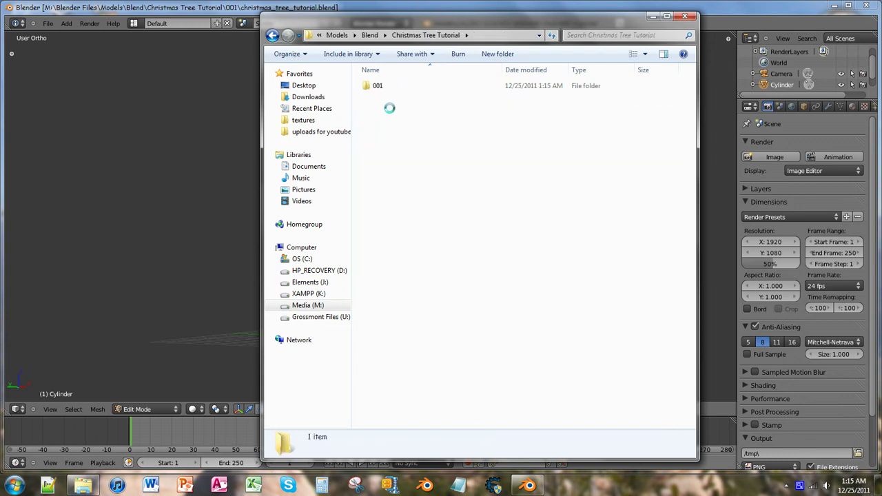
pyautogui.doubleClick(381, 86)
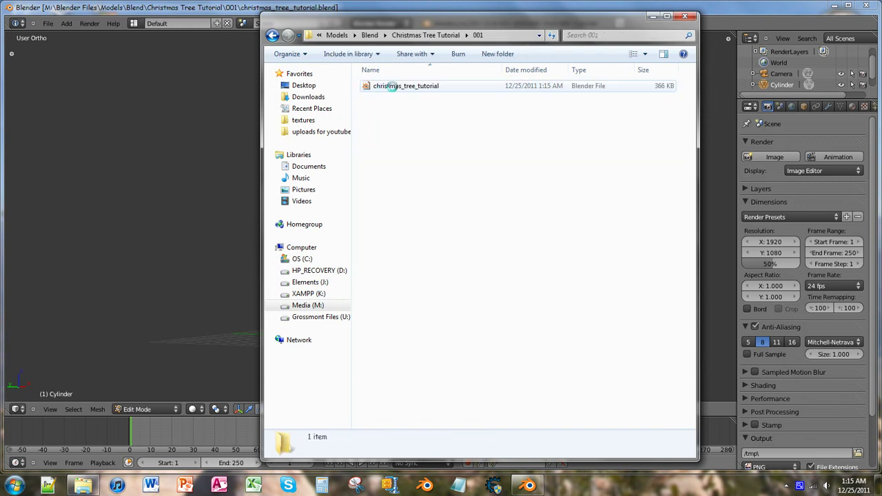
# Copy the christmas_tree_tutorial Blender file and bring up the folder's context menu
pyautogui.rightClick(403, 87)
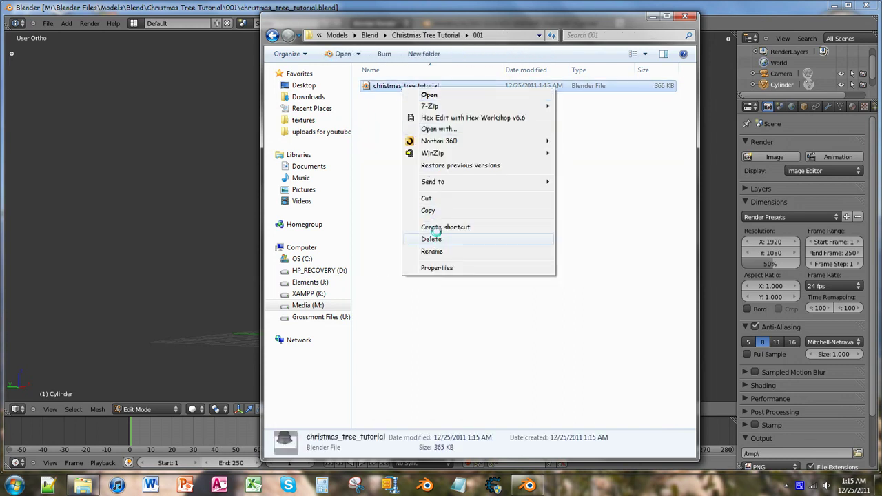
pyautogui.click(428, 210)
pyautogui.rightClick(393, 156)
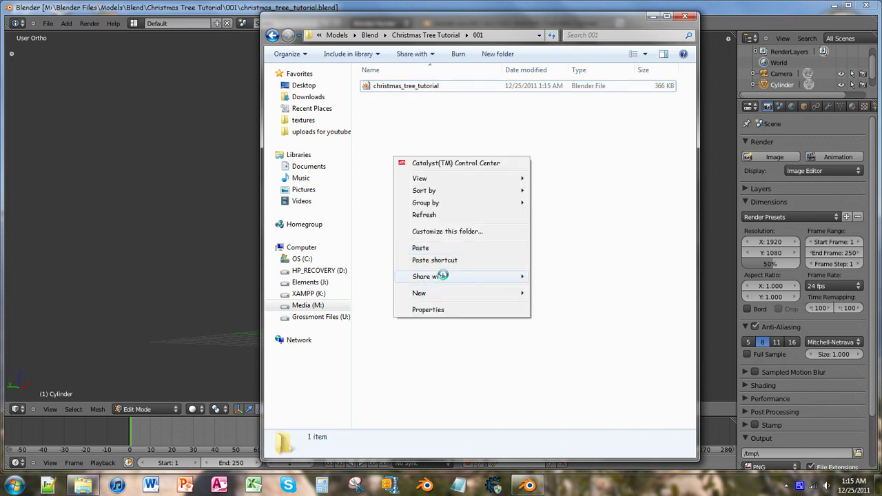